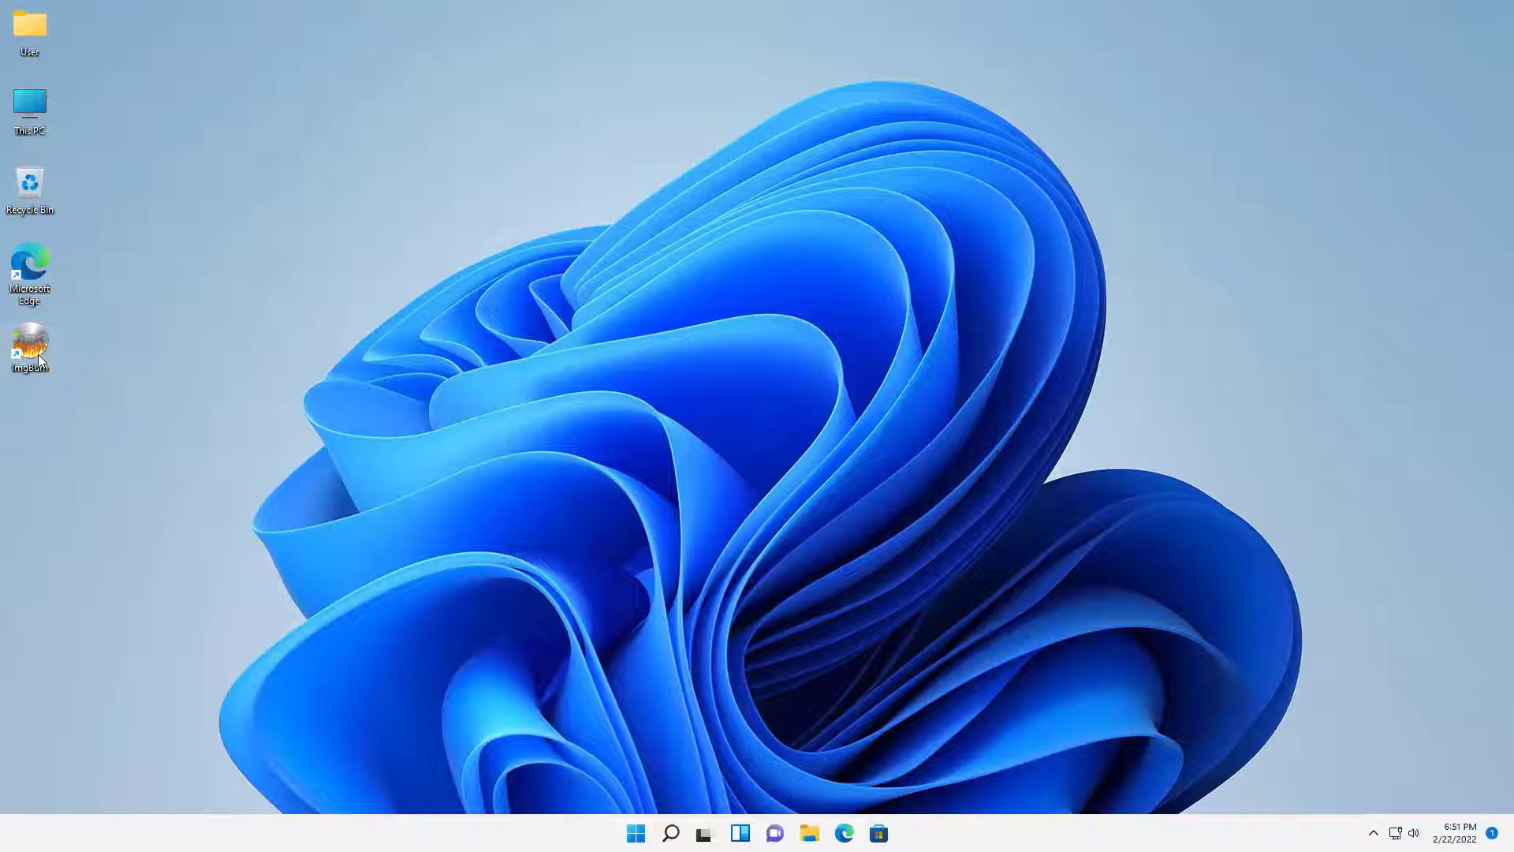
Step: Launch ImgBurn from its desktop shortcut, then bring up the Start menu's All apps list
double_click(30, 347)
click(636, 832)
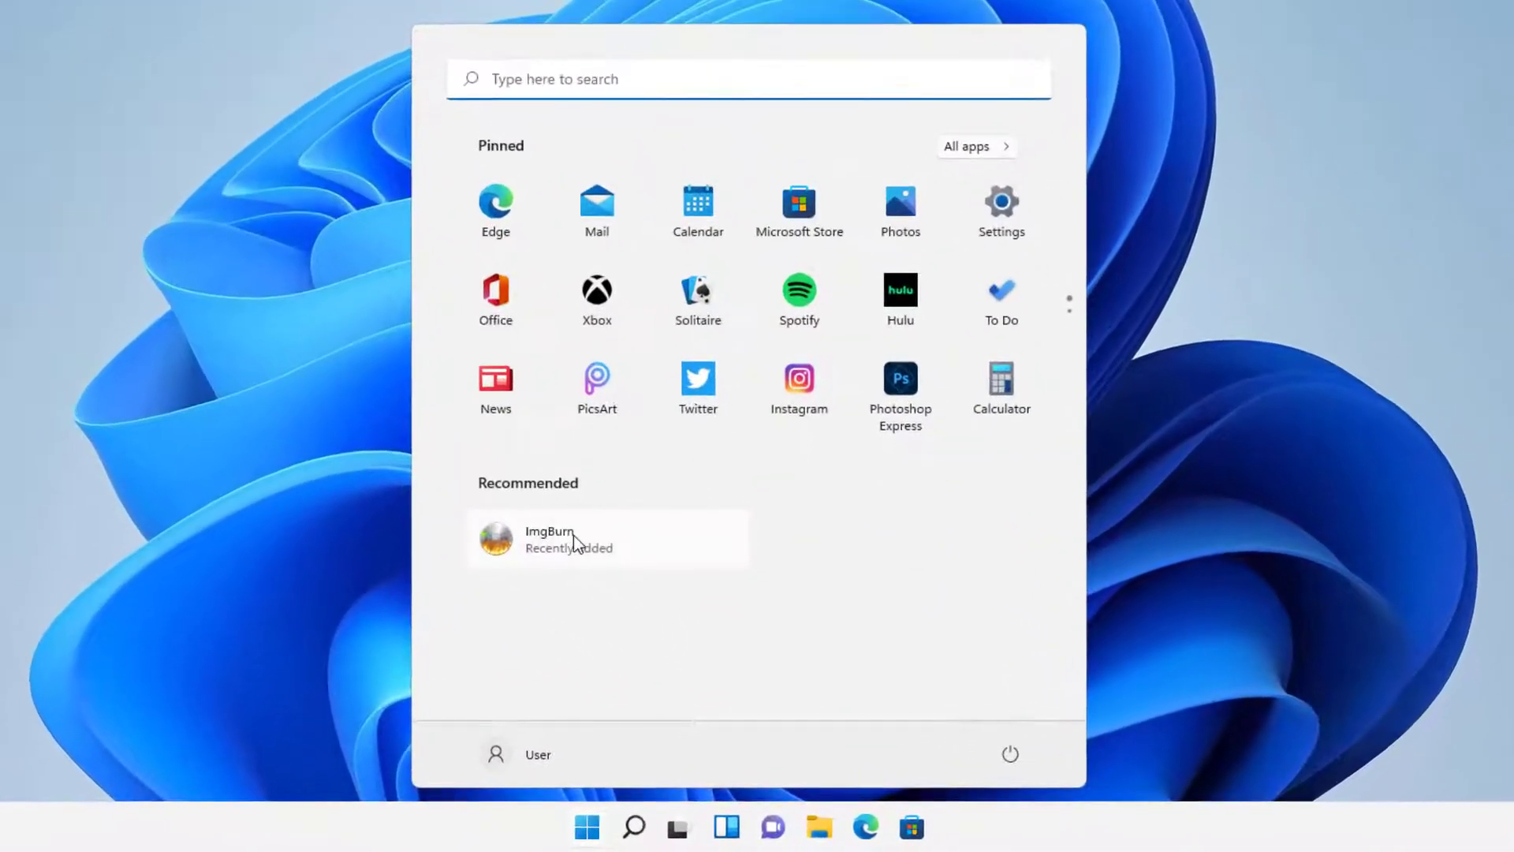
click(968, 145)
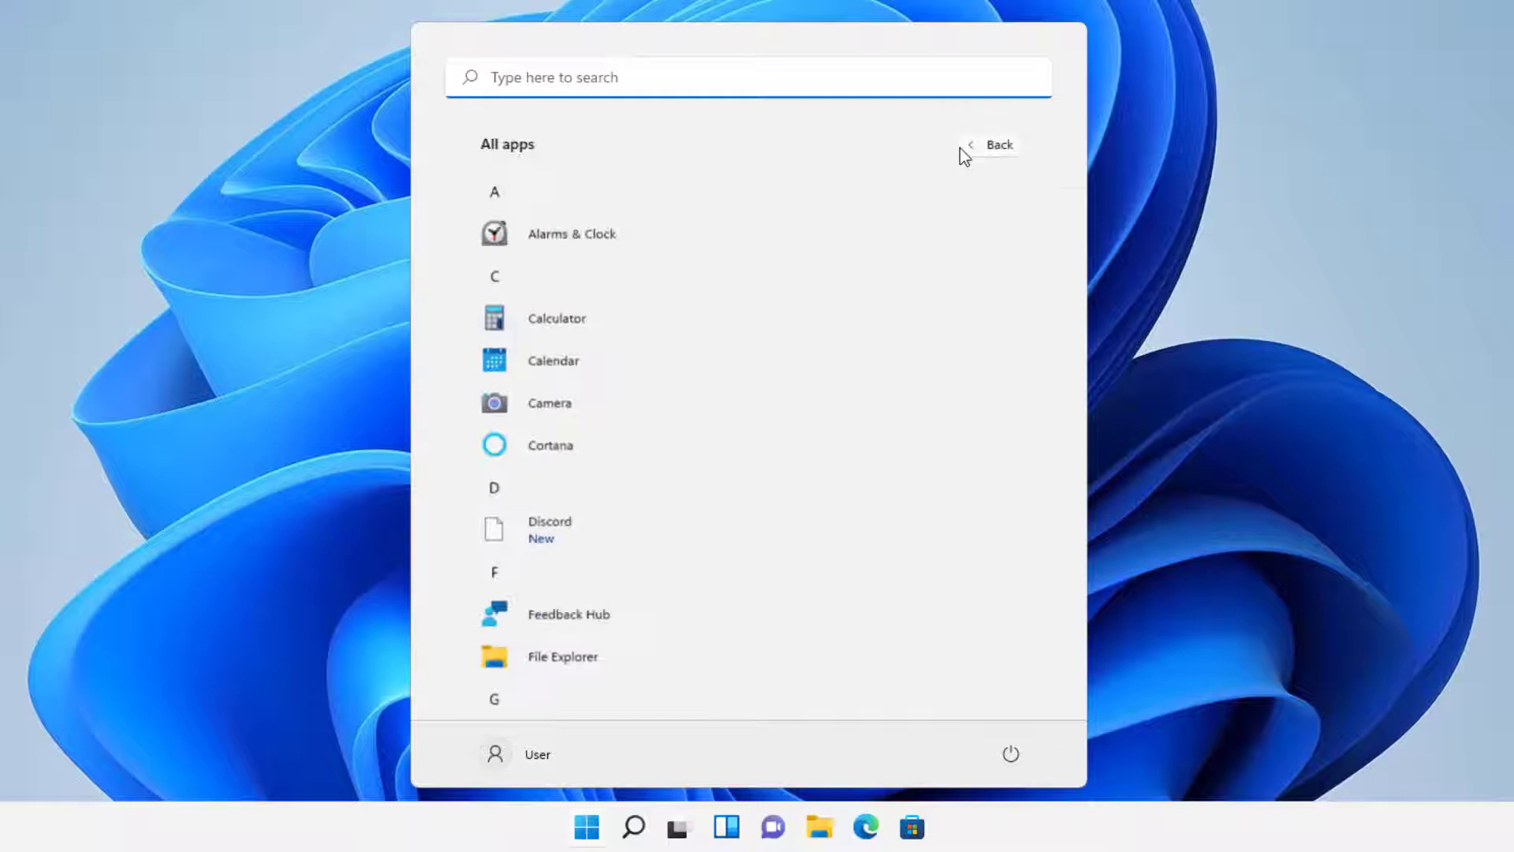
Step: Scroll to ImgBurn under I in All apps and check its context options
scroll(863, 386, down, 2)
scroll(818, 371, down, 2)
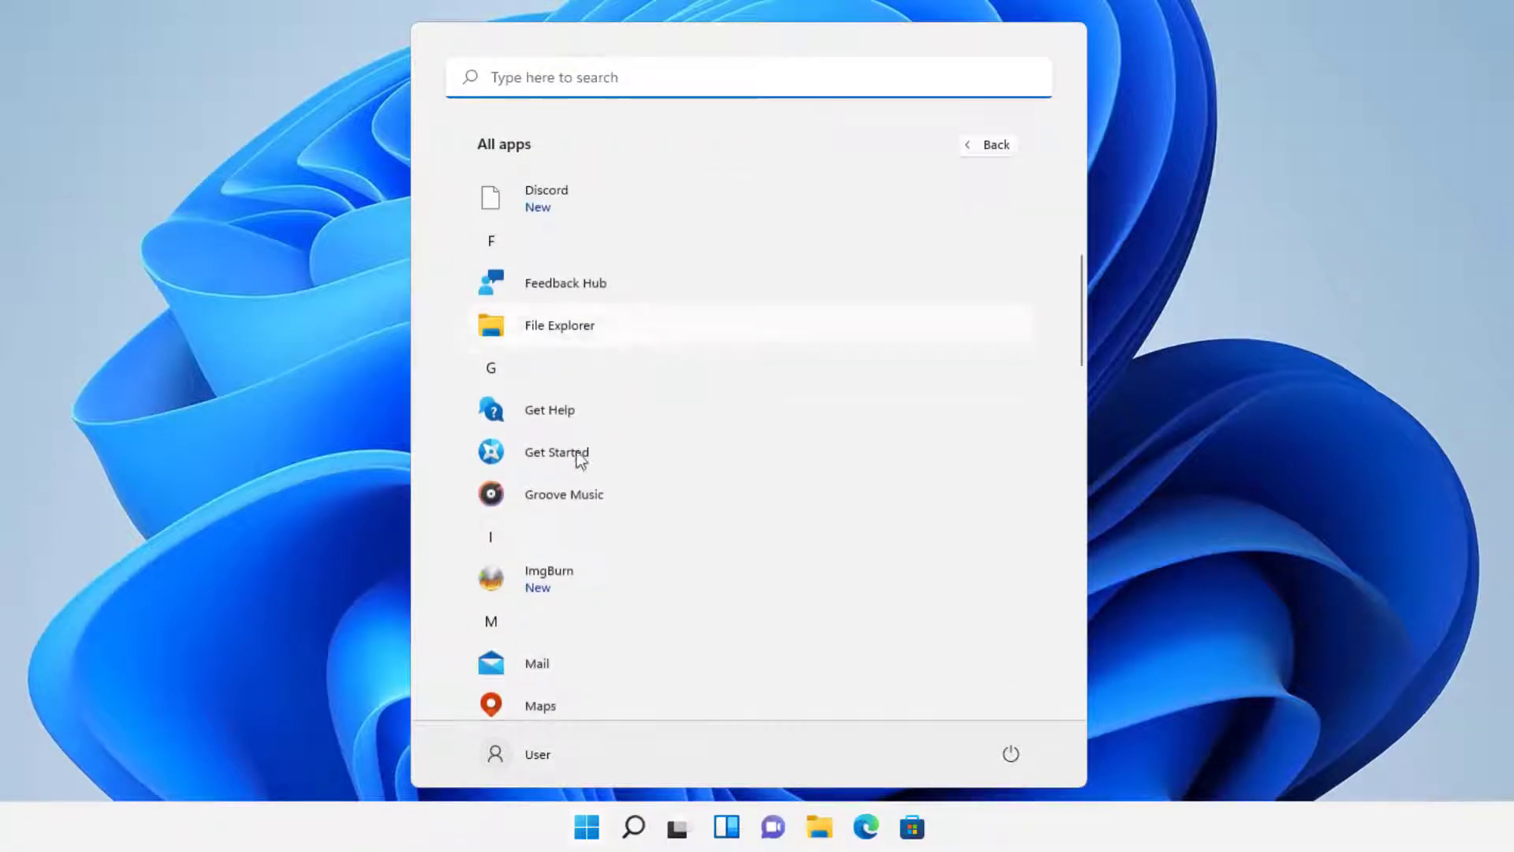
scroll(582, 552, up, 1)
scroll(568, 512, down, 3)
right_click(552, 418)
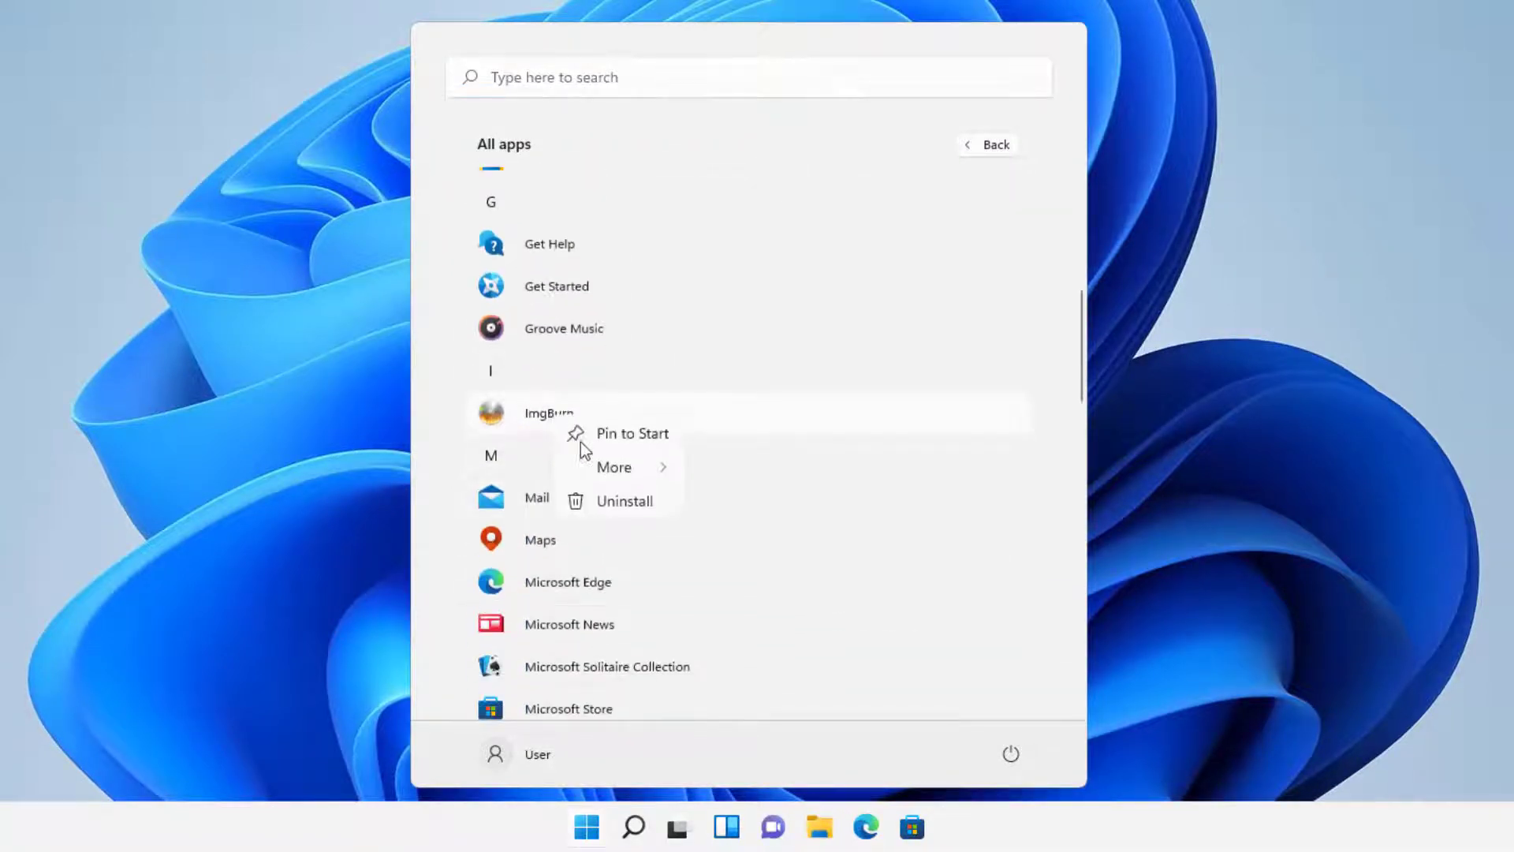
click(301, 474)
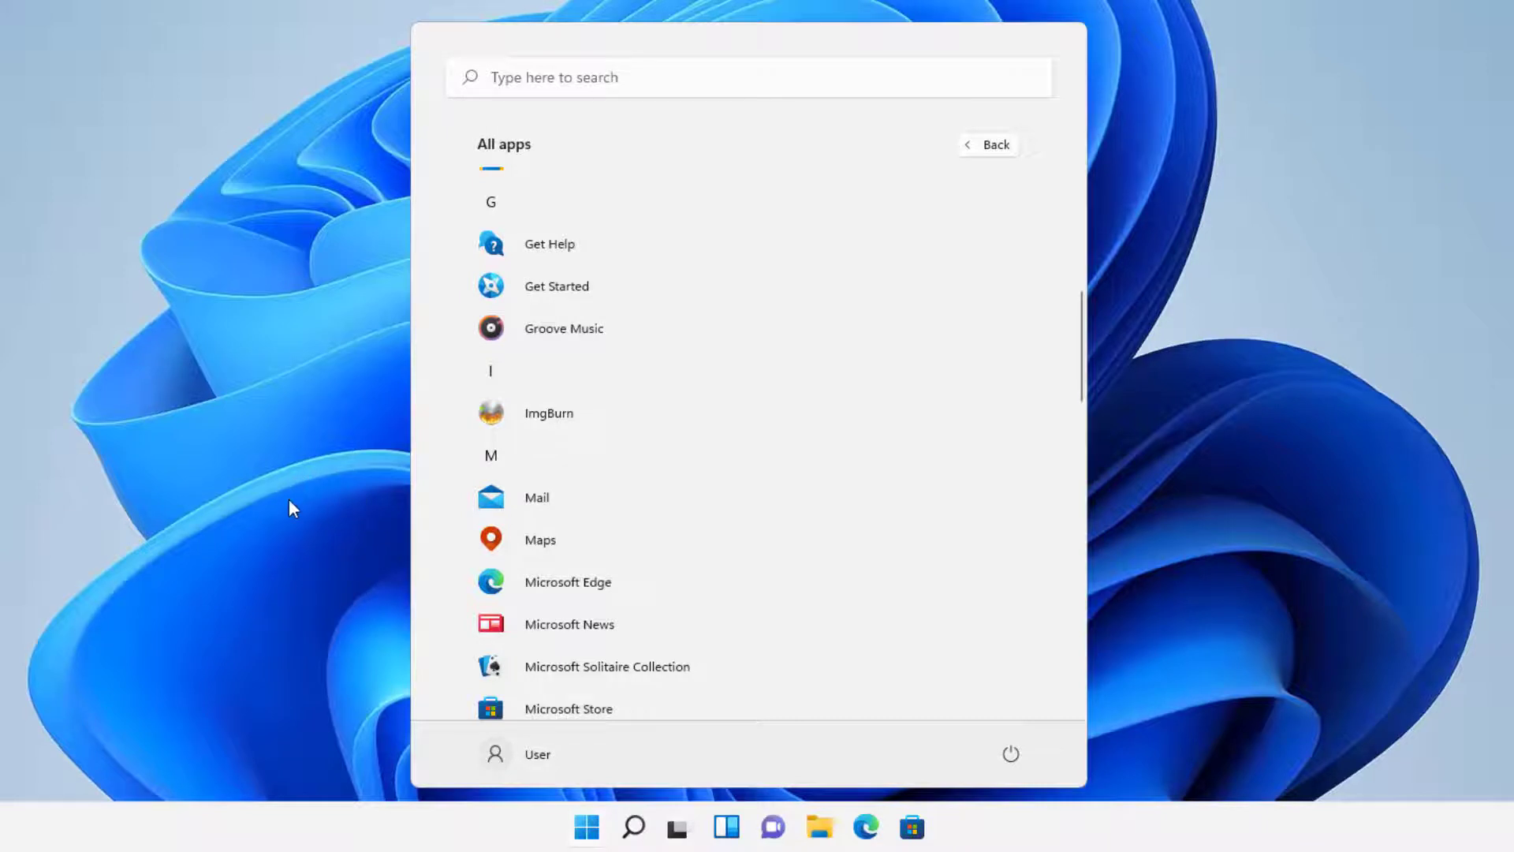
Step: Close the Start menu and dismiss the power-user quick-link list without choosing anything
click(289, 498)
right_click(593, 823)
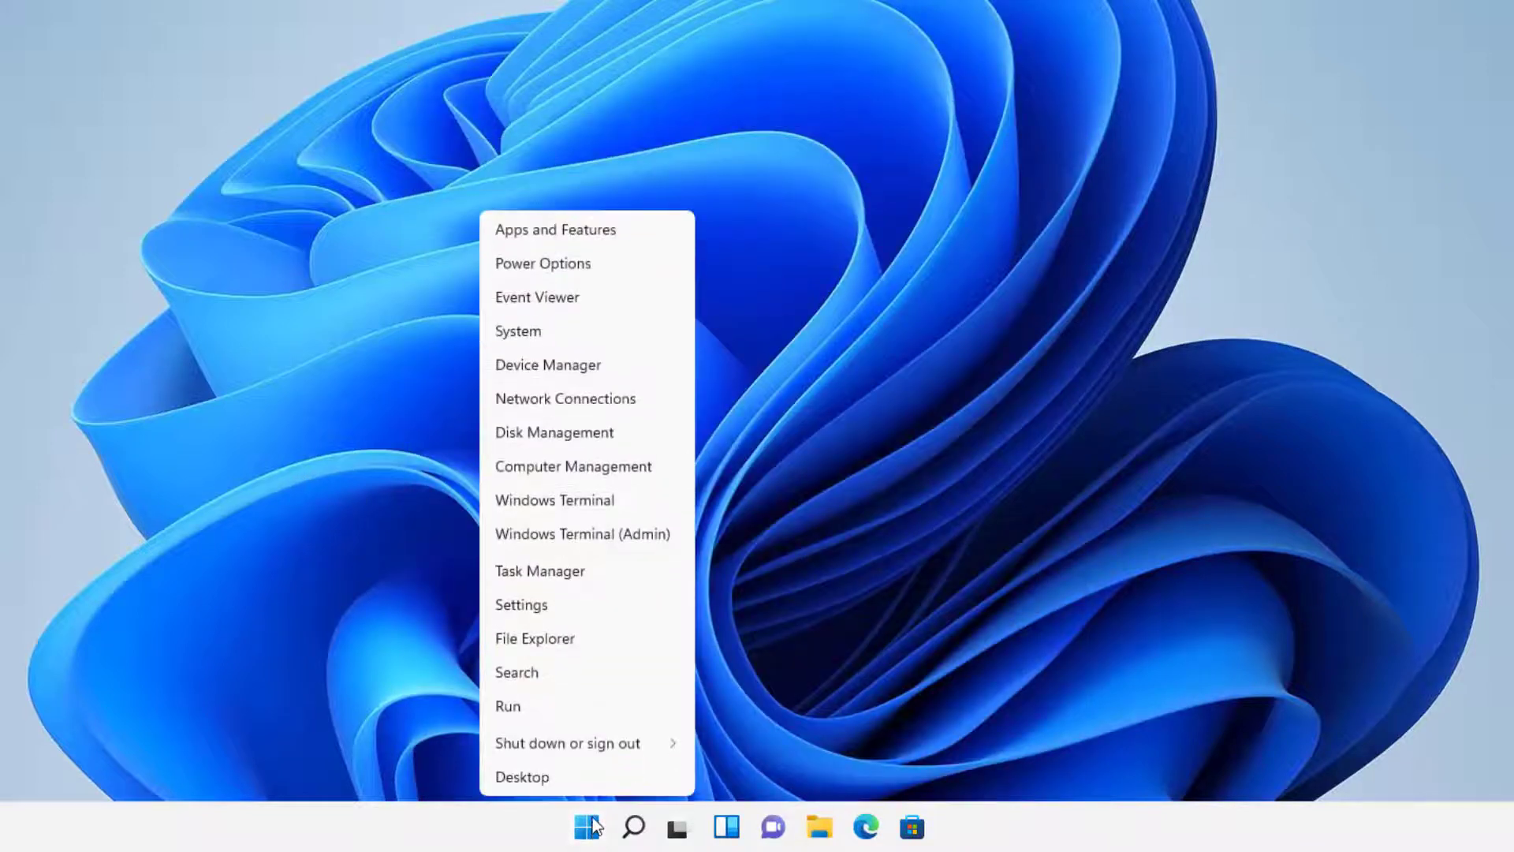
click(310, 595)
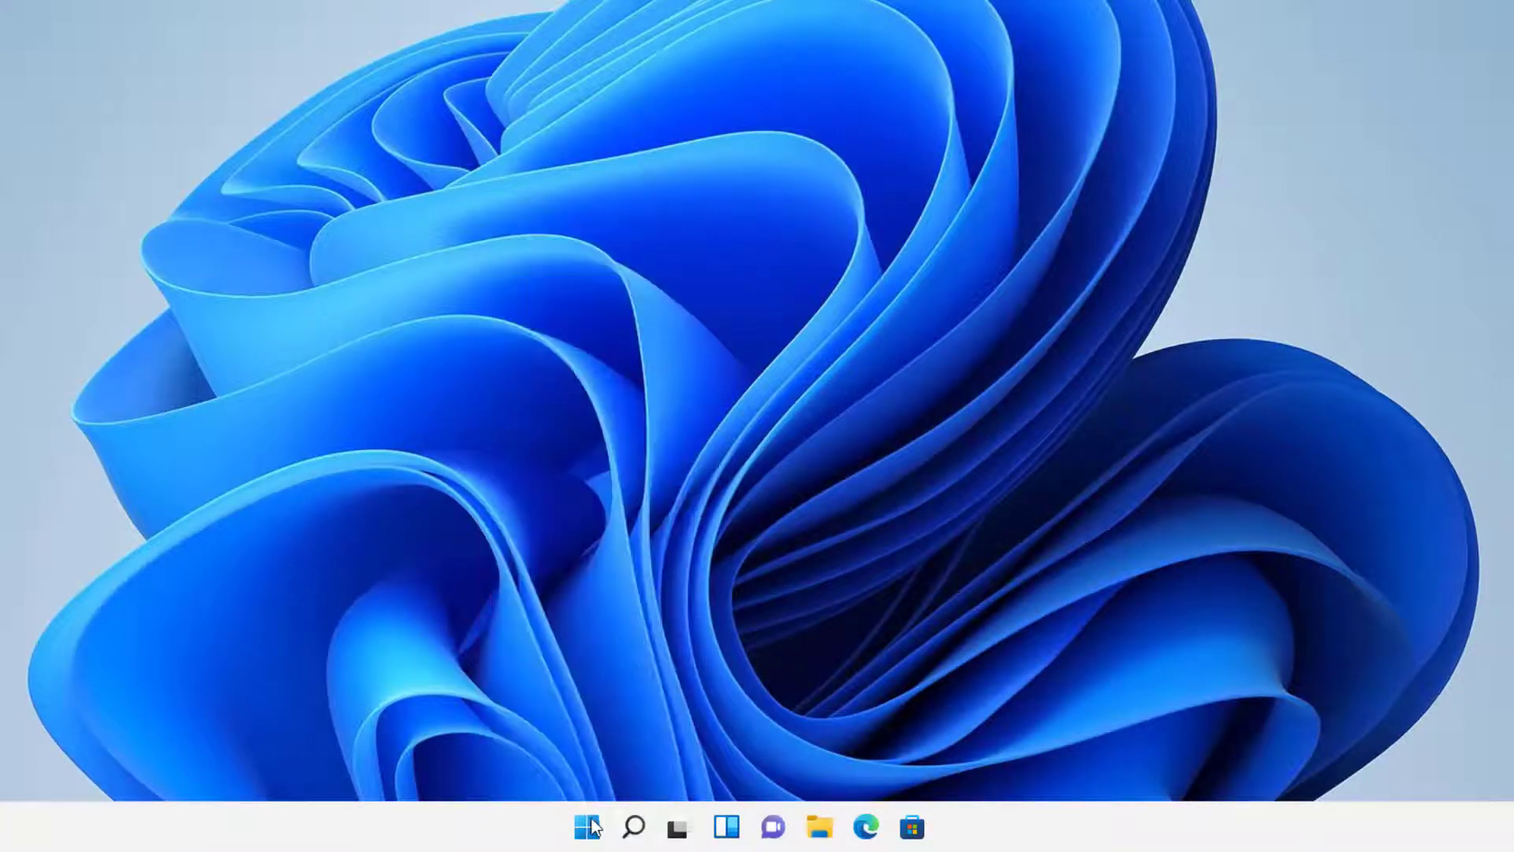
Step: Open Settings > Apps > Apps & features and scroll the list to ImgBurn 2.5.8.0
click(587, 824)
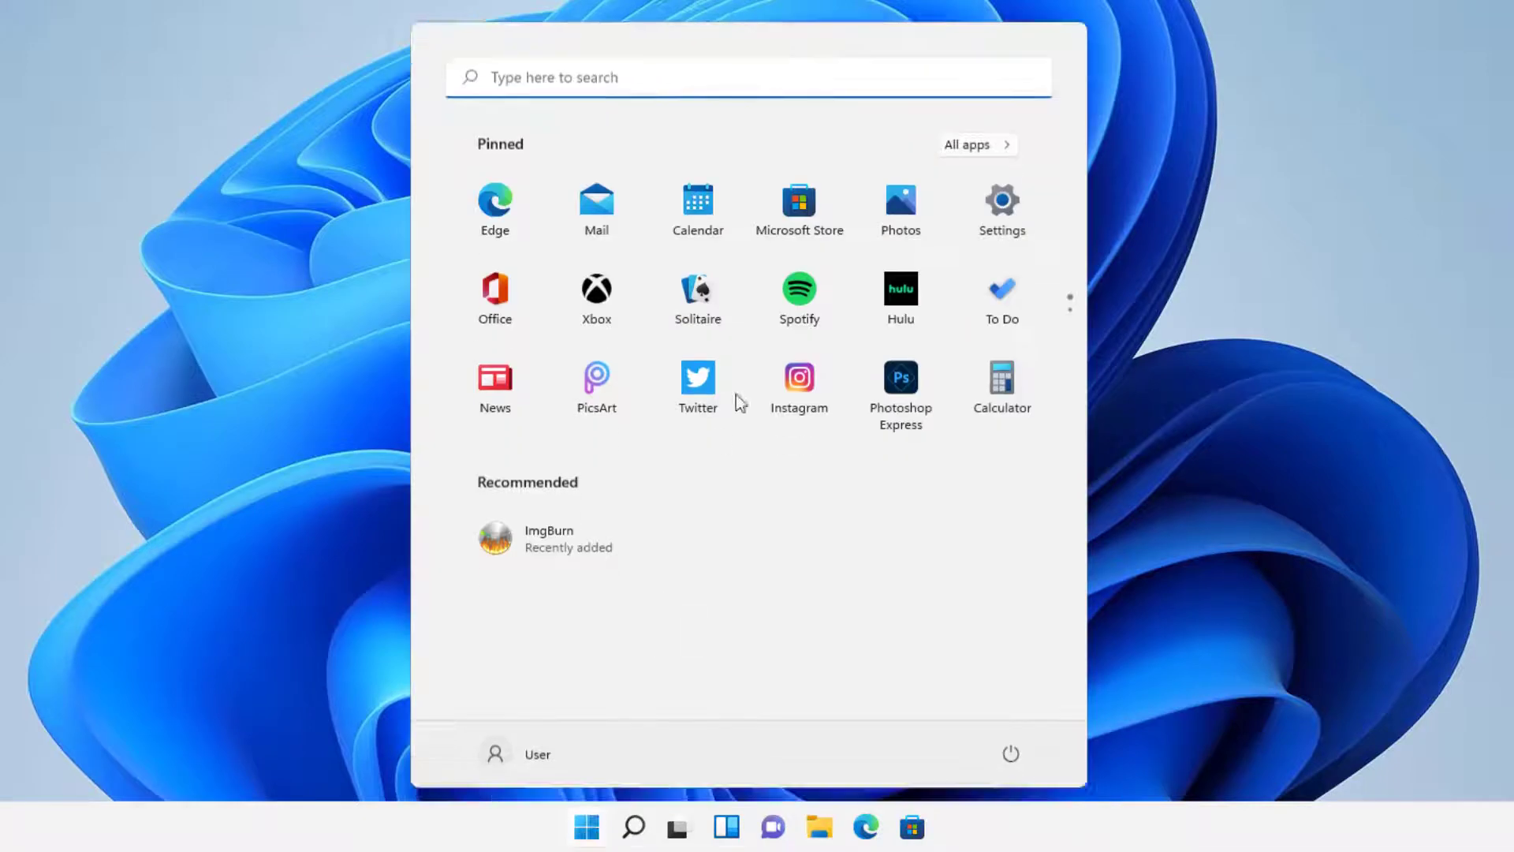
click(1002, 204)
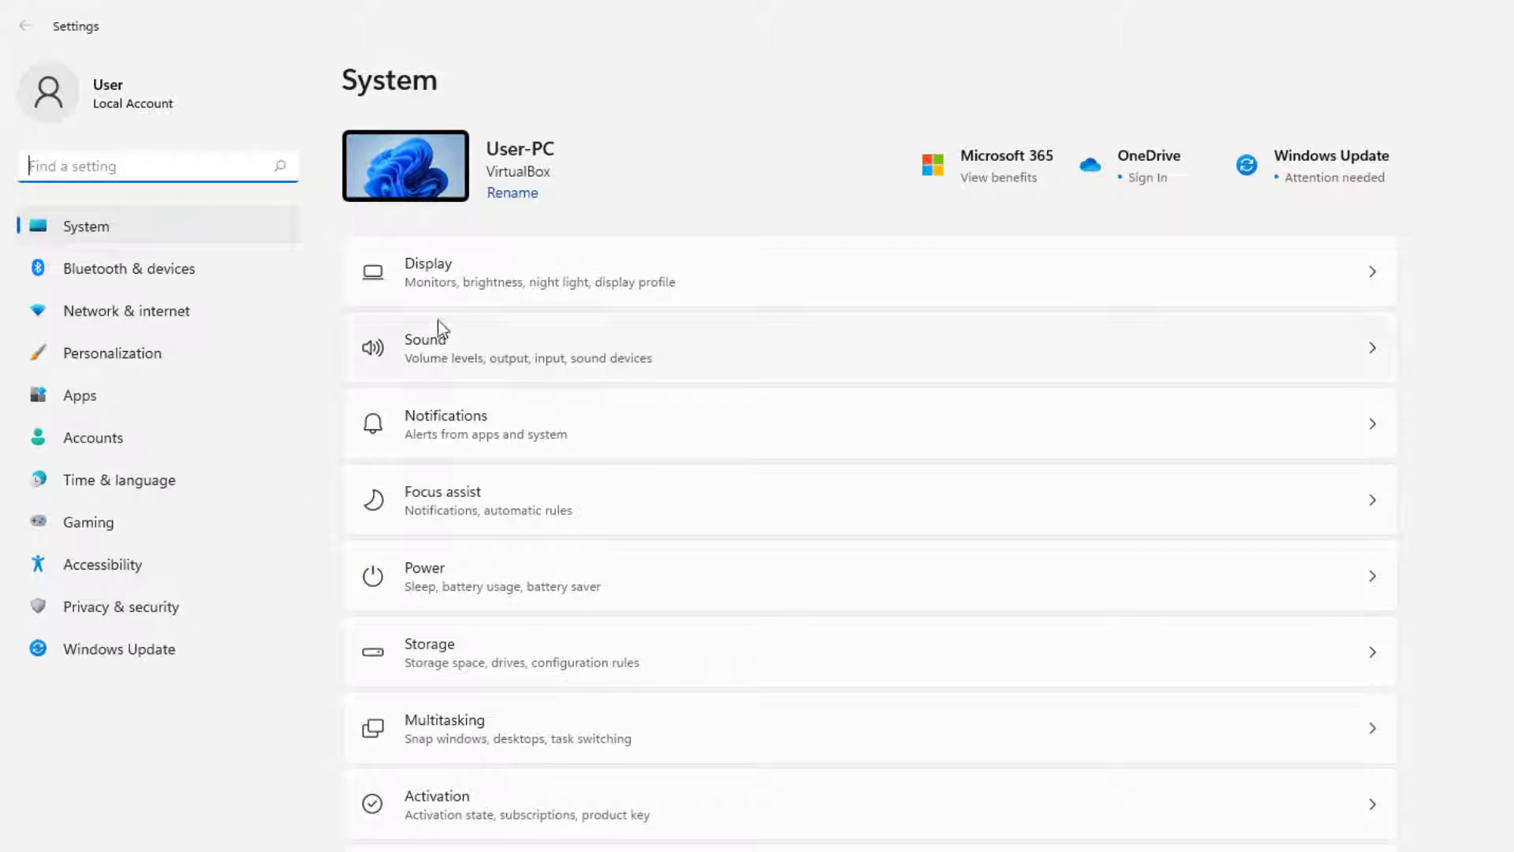
click(111, 395)
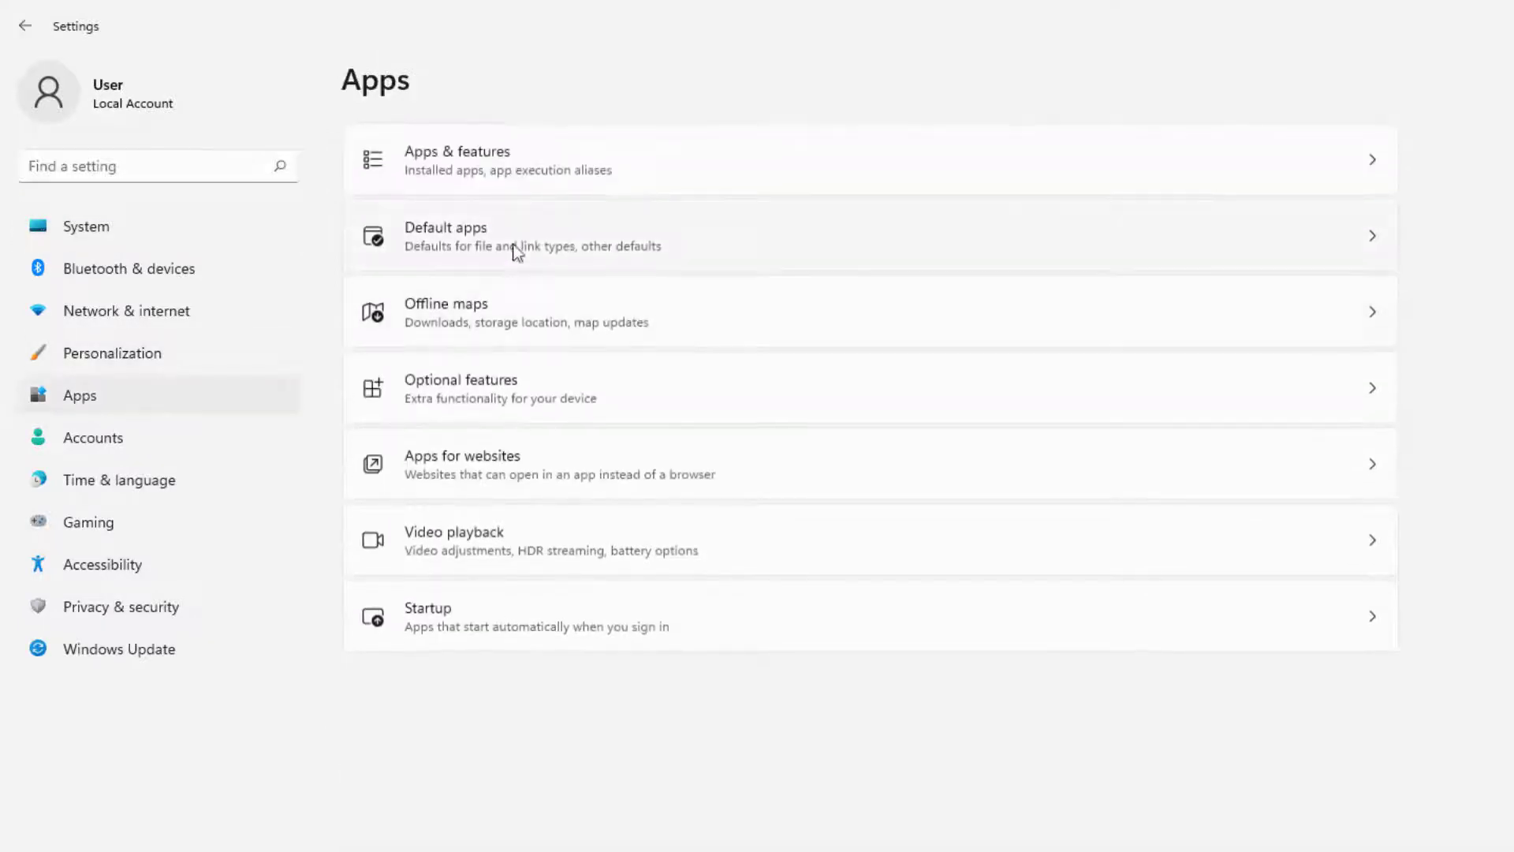
click(509, 181)
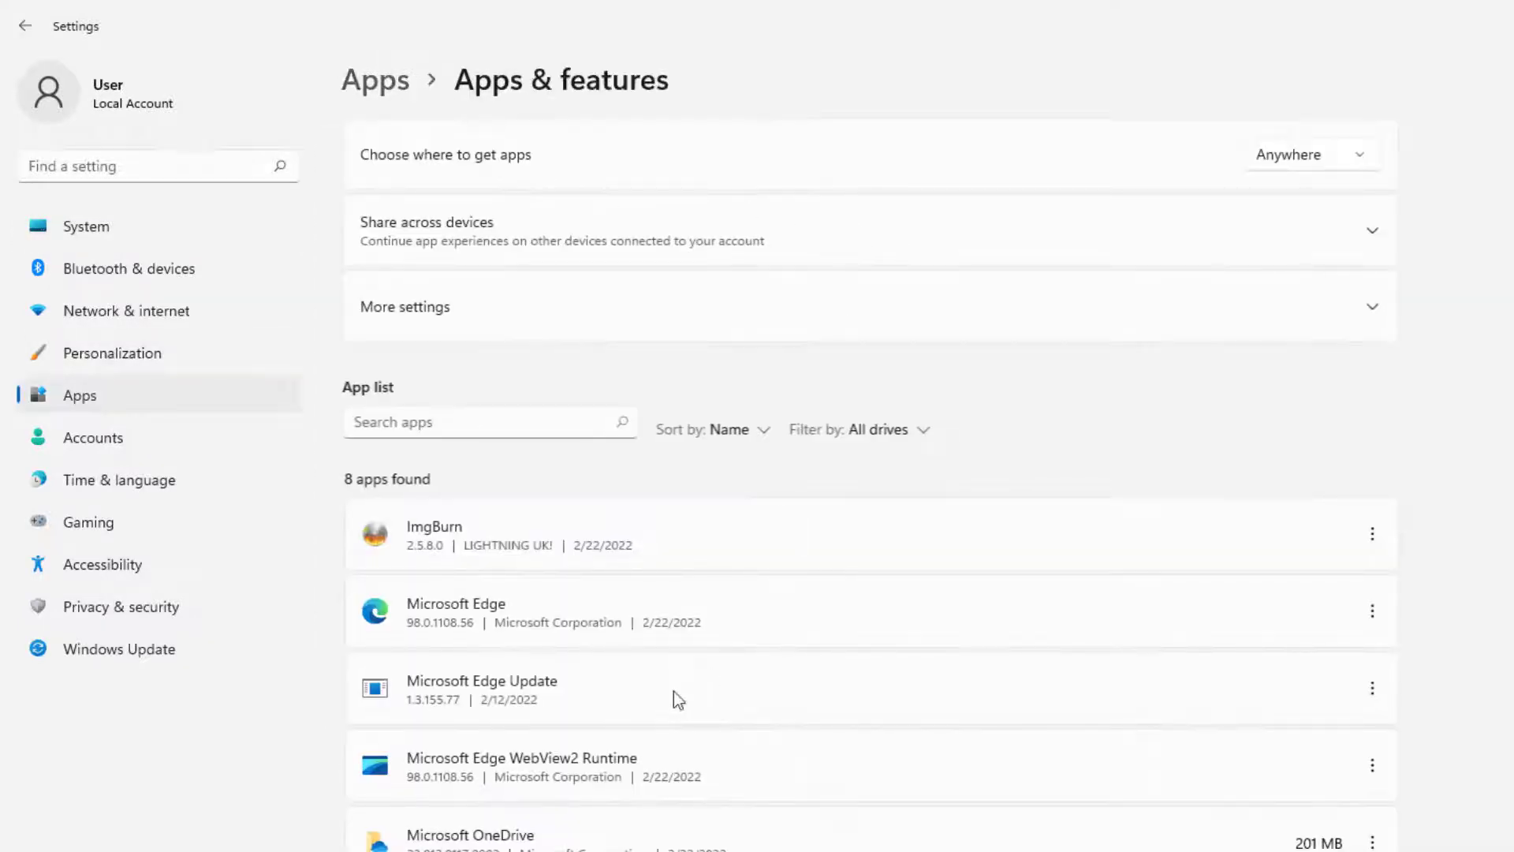
scroll(675, 699, down, 5)
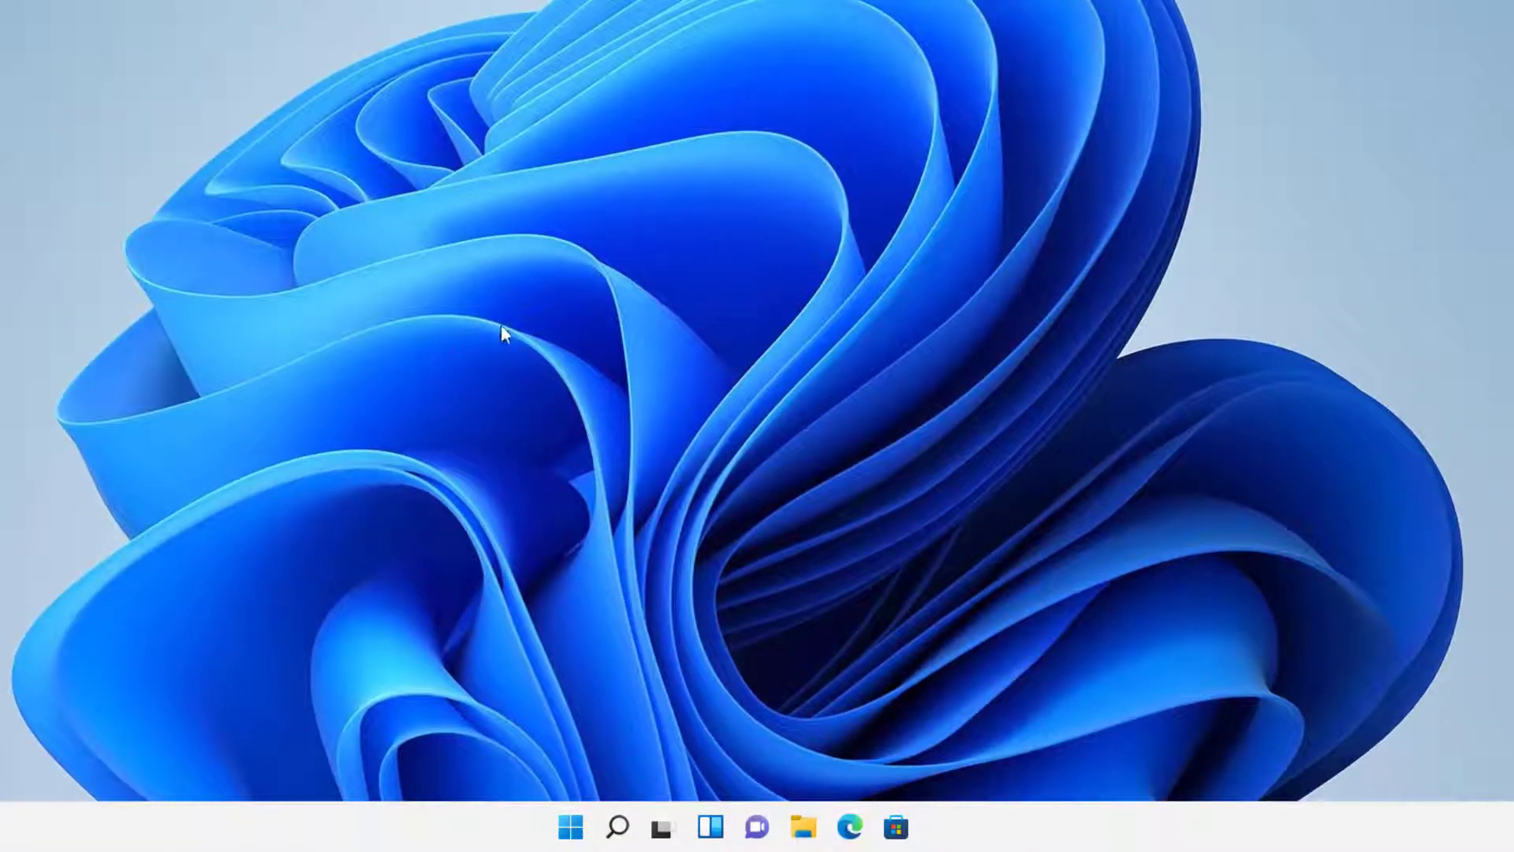
Step: Open the Apps & features settings page from the Start button's quick-link list
click(570, 826)
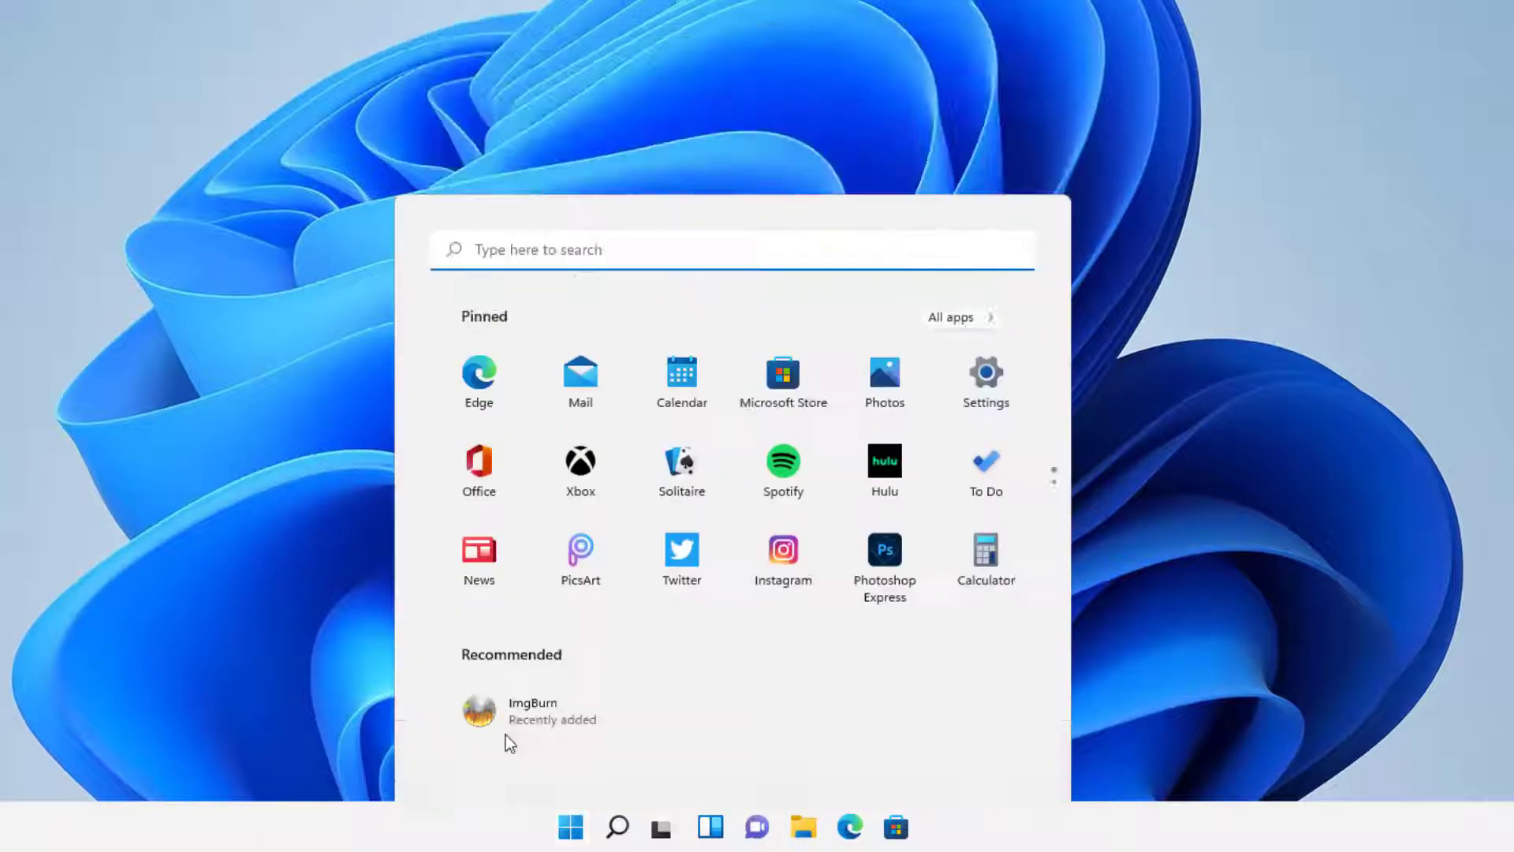
click(570, 826)
right_click(570, 826)
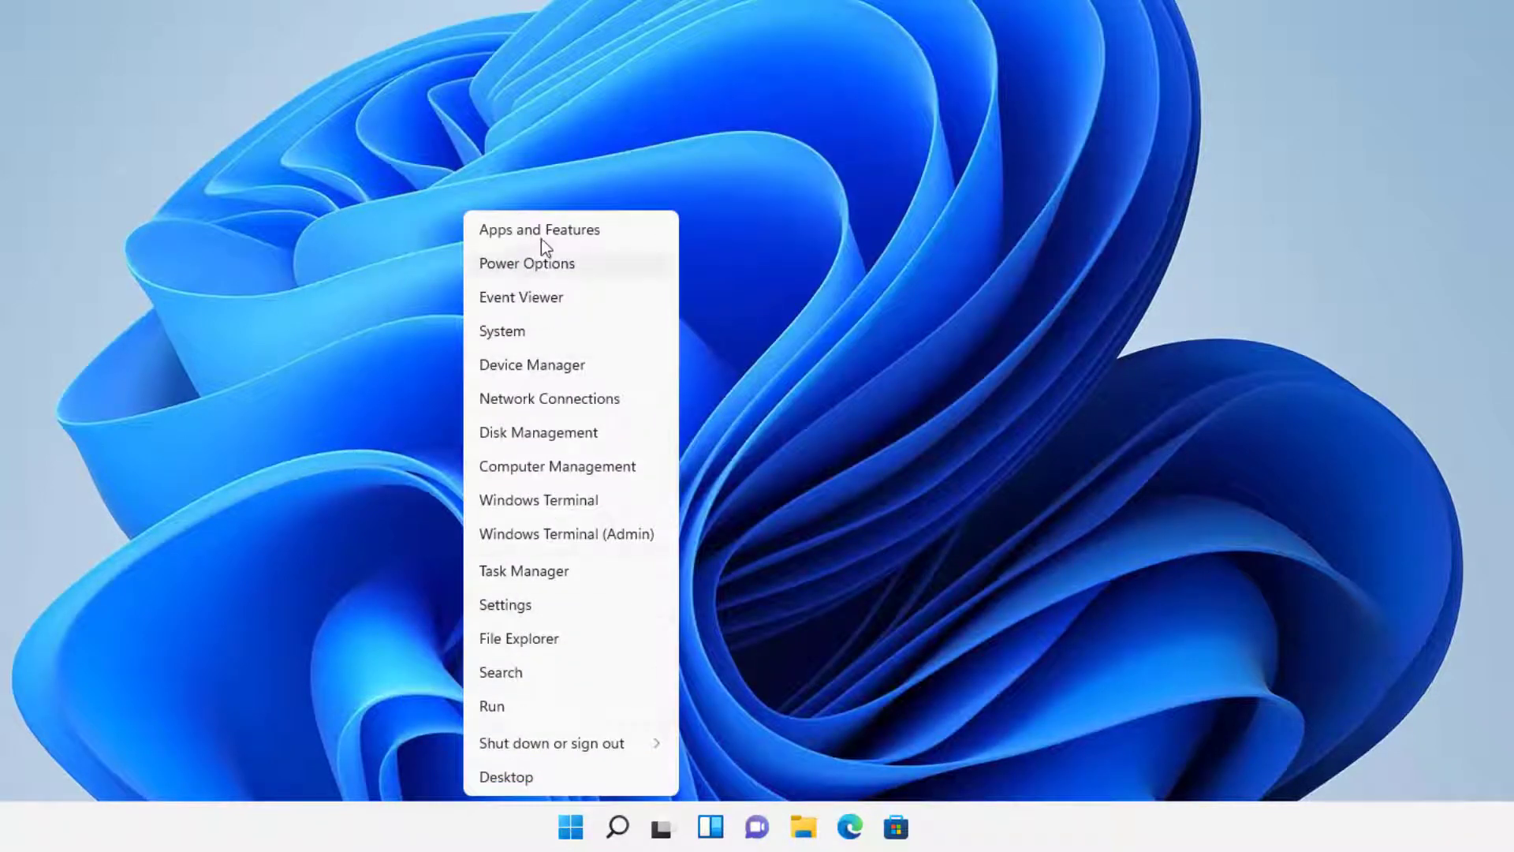
click(541, 235)
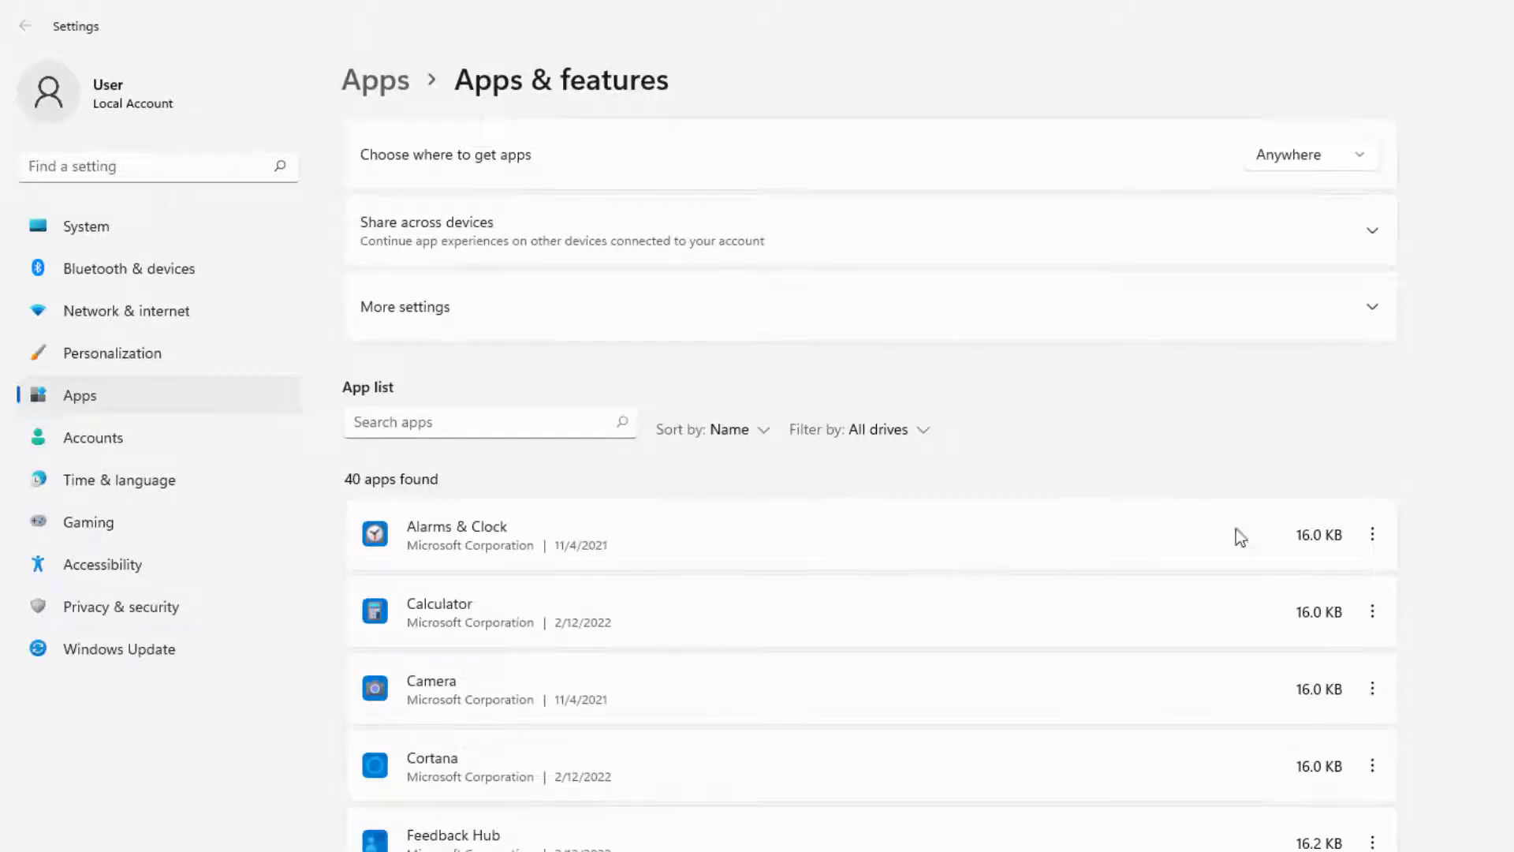
Step: Scroll to ImgBurn and view its ⋮ options, leaving it installed
scroll(1383, 533, down, 5)
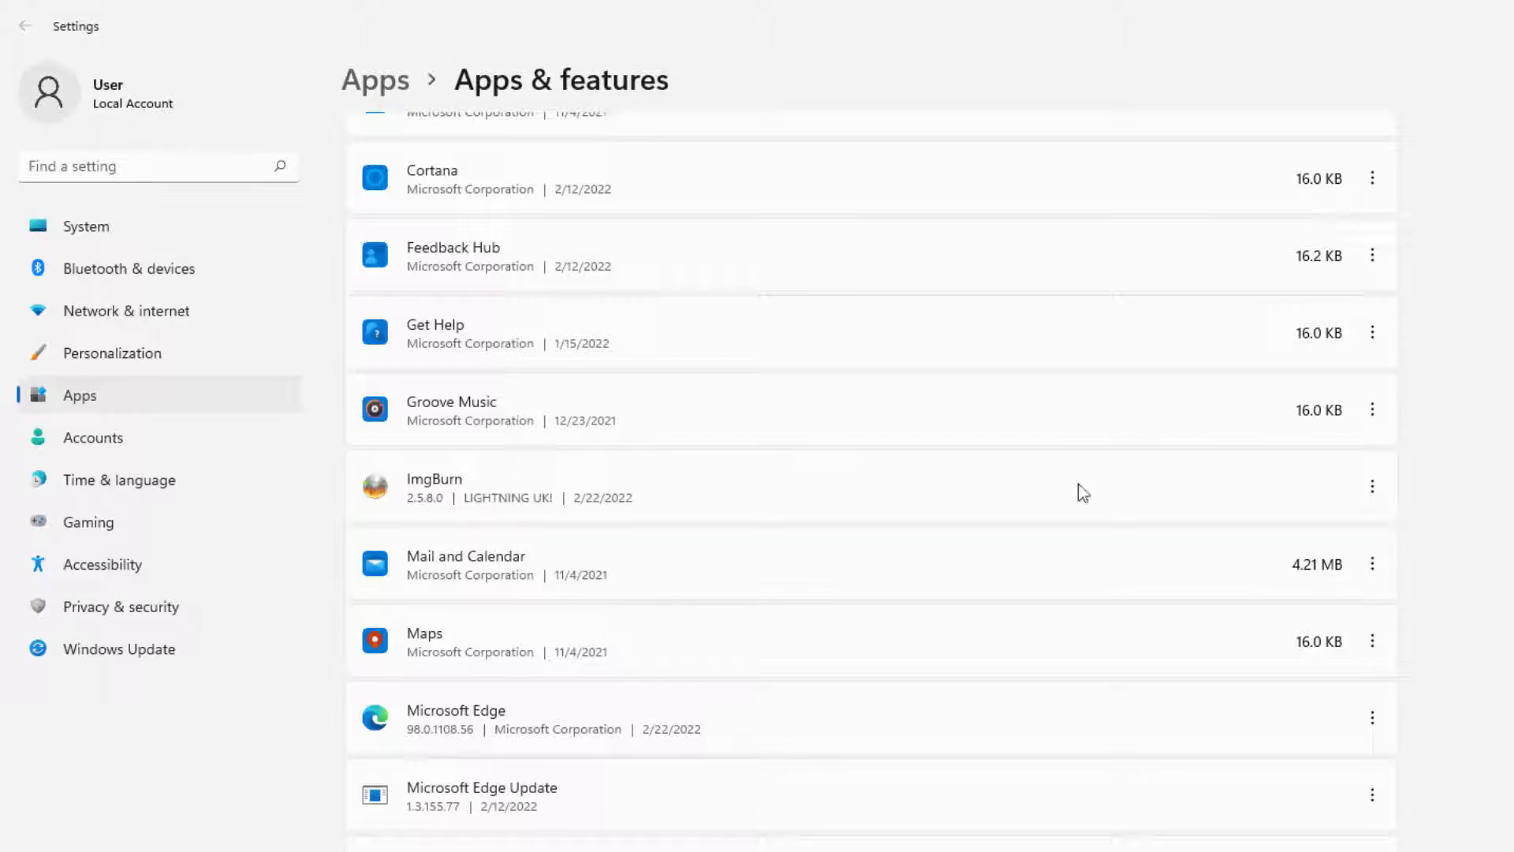
click(1372, 486)
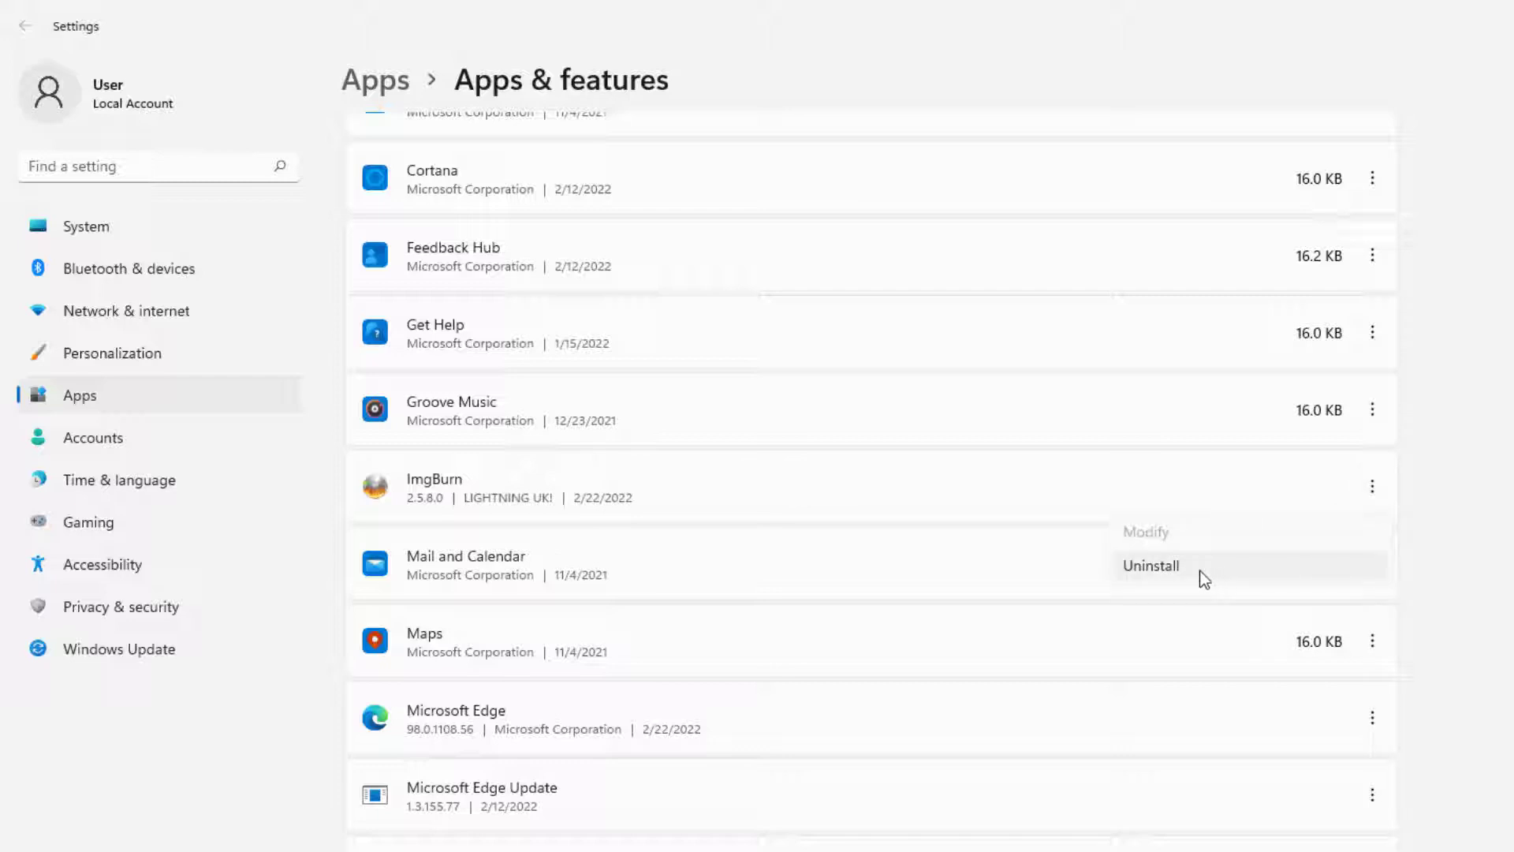
click(1491, 516)
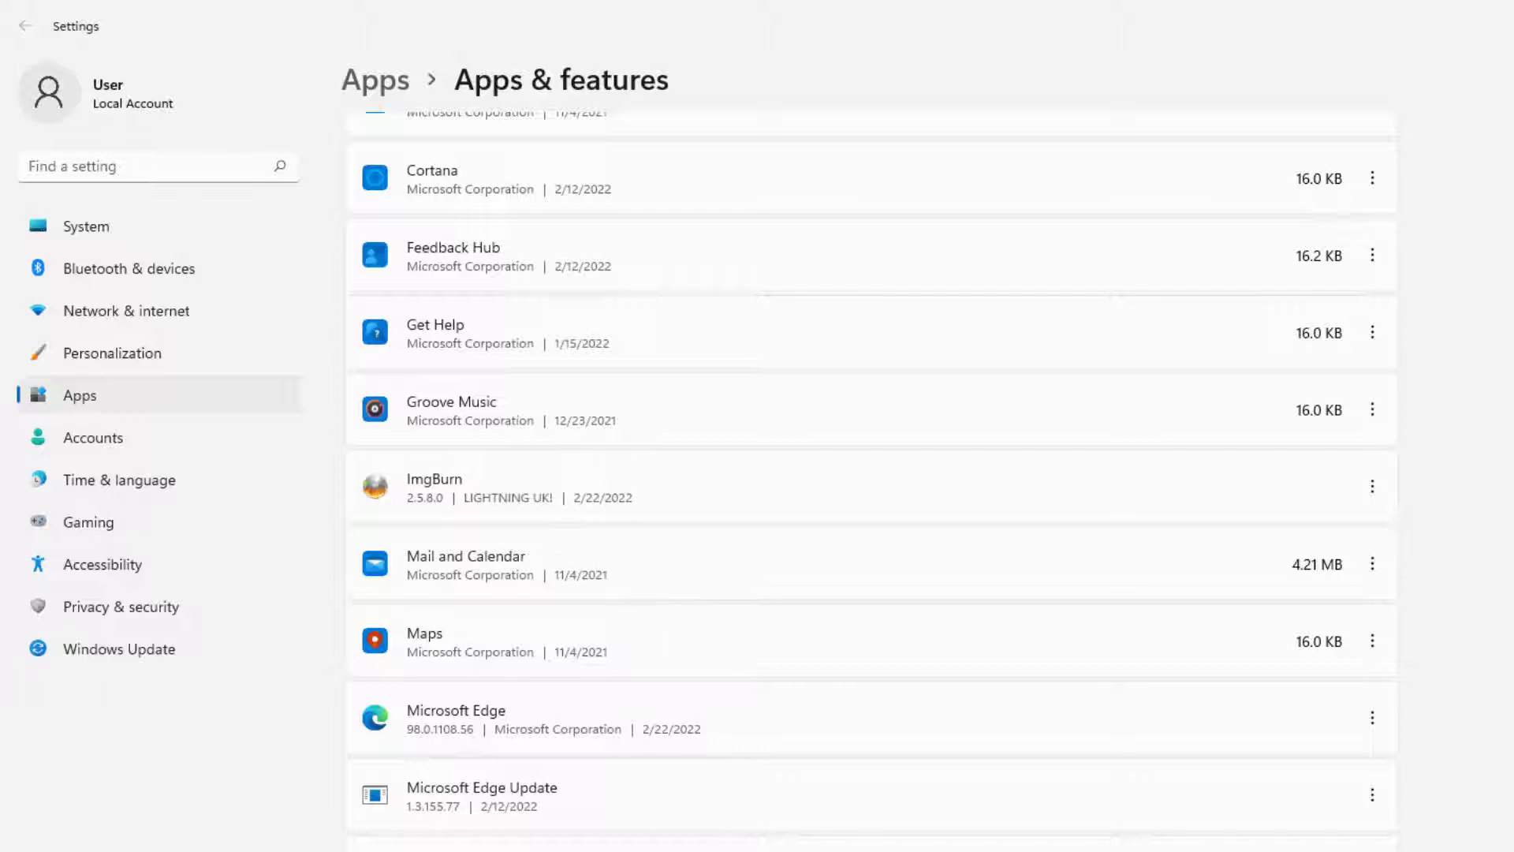
Step: Search 'control' to open Control Panel, go to Uninstall a program, and select ImgBurn
key(super)
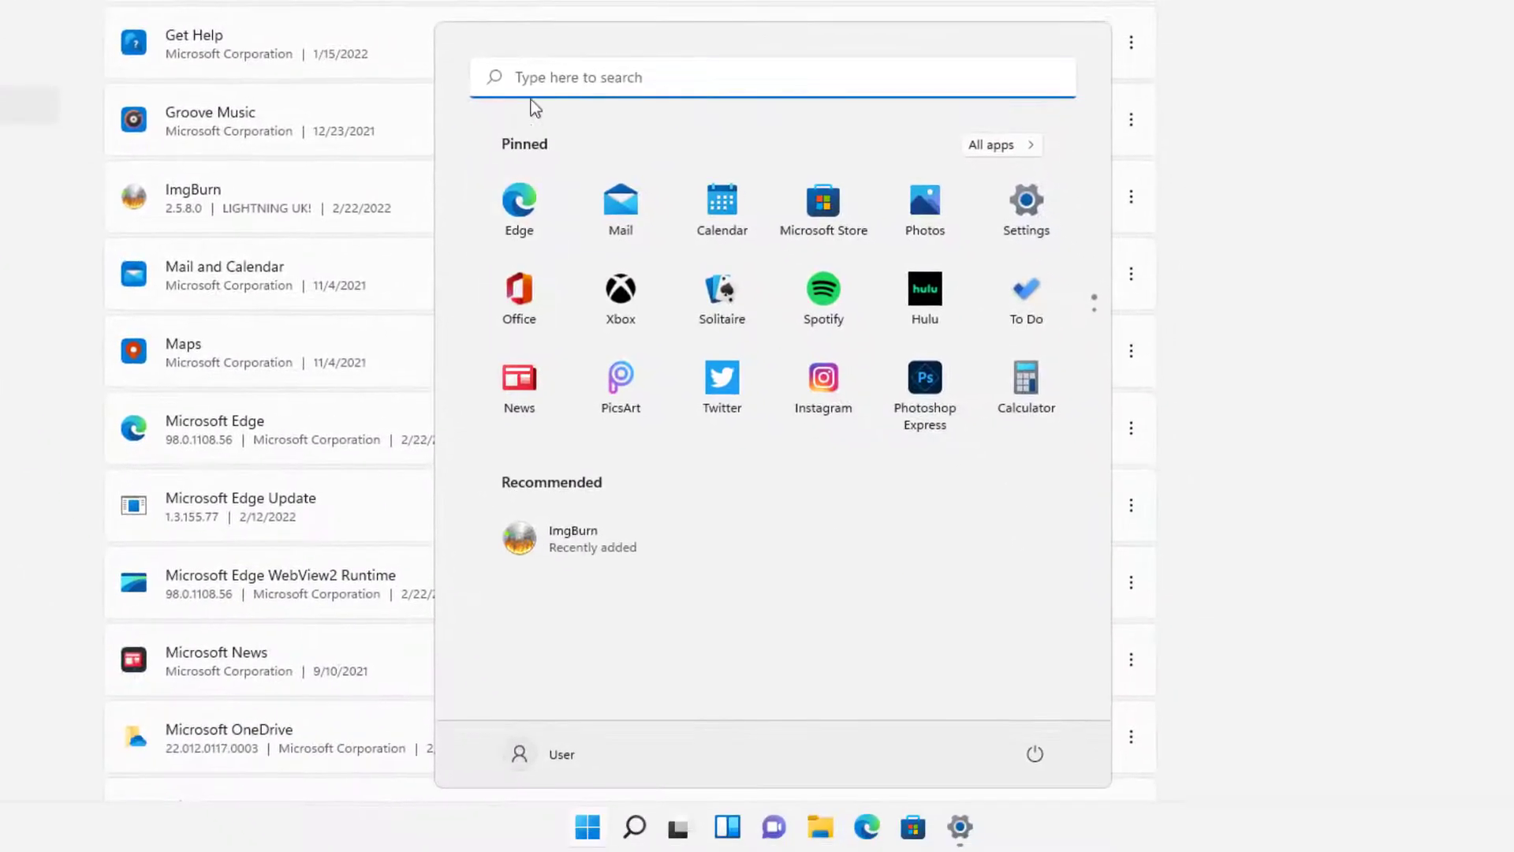
click(539, 82)
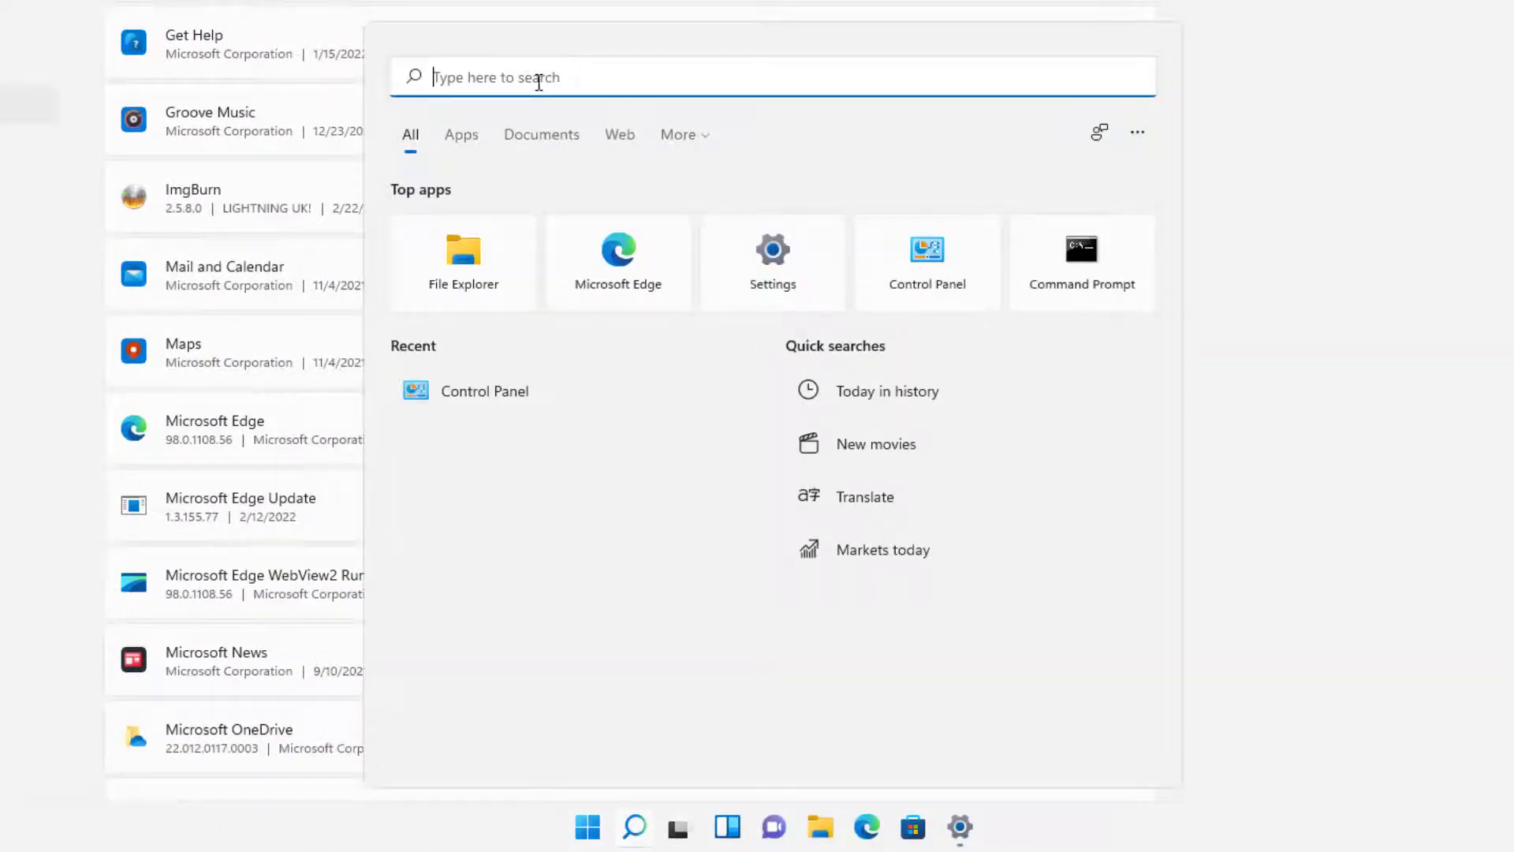
text(control)
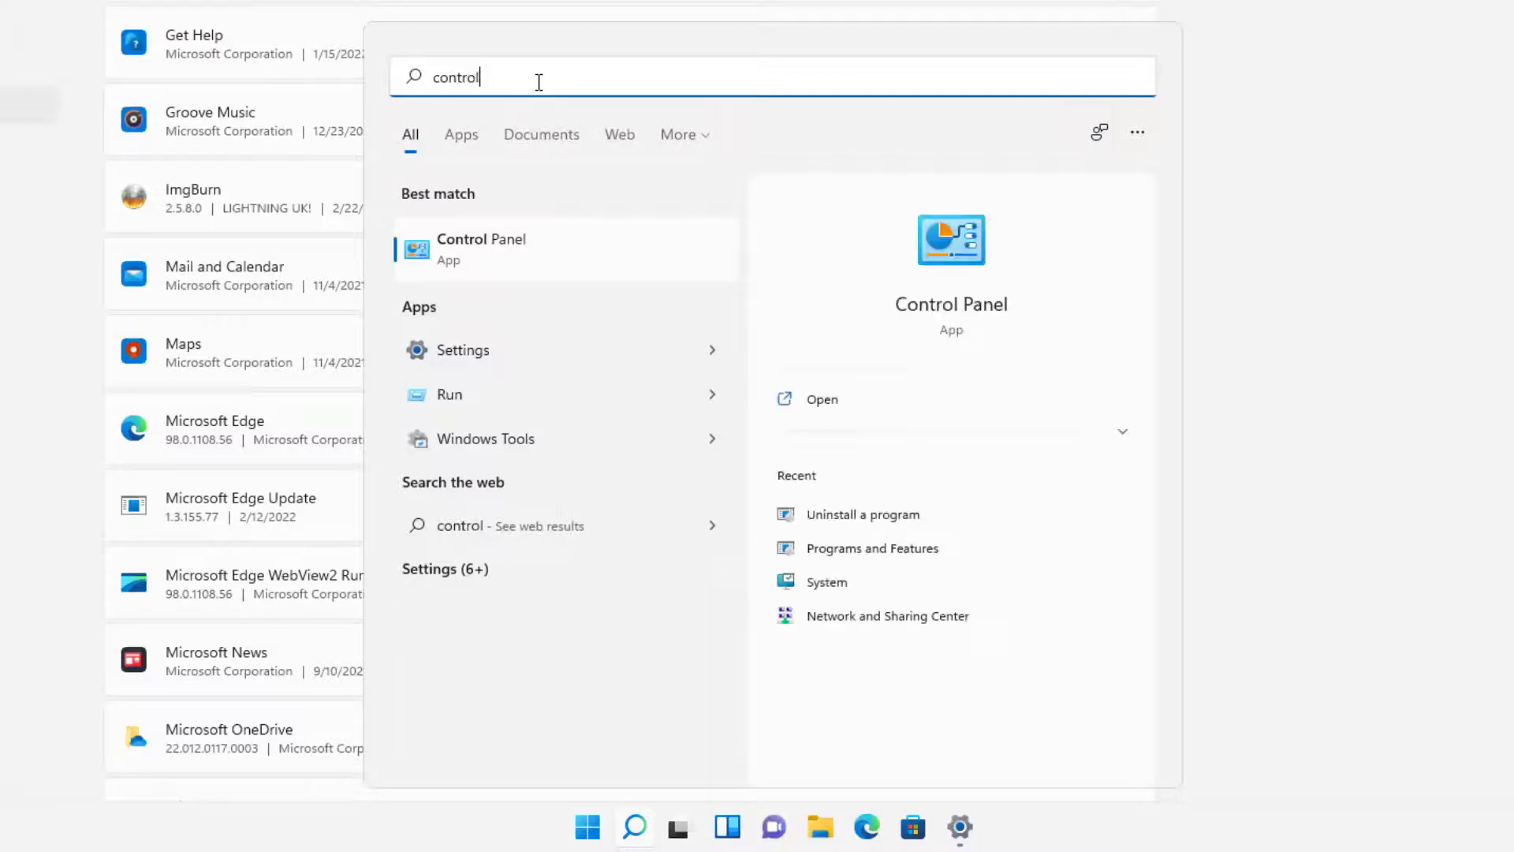
key(Return)
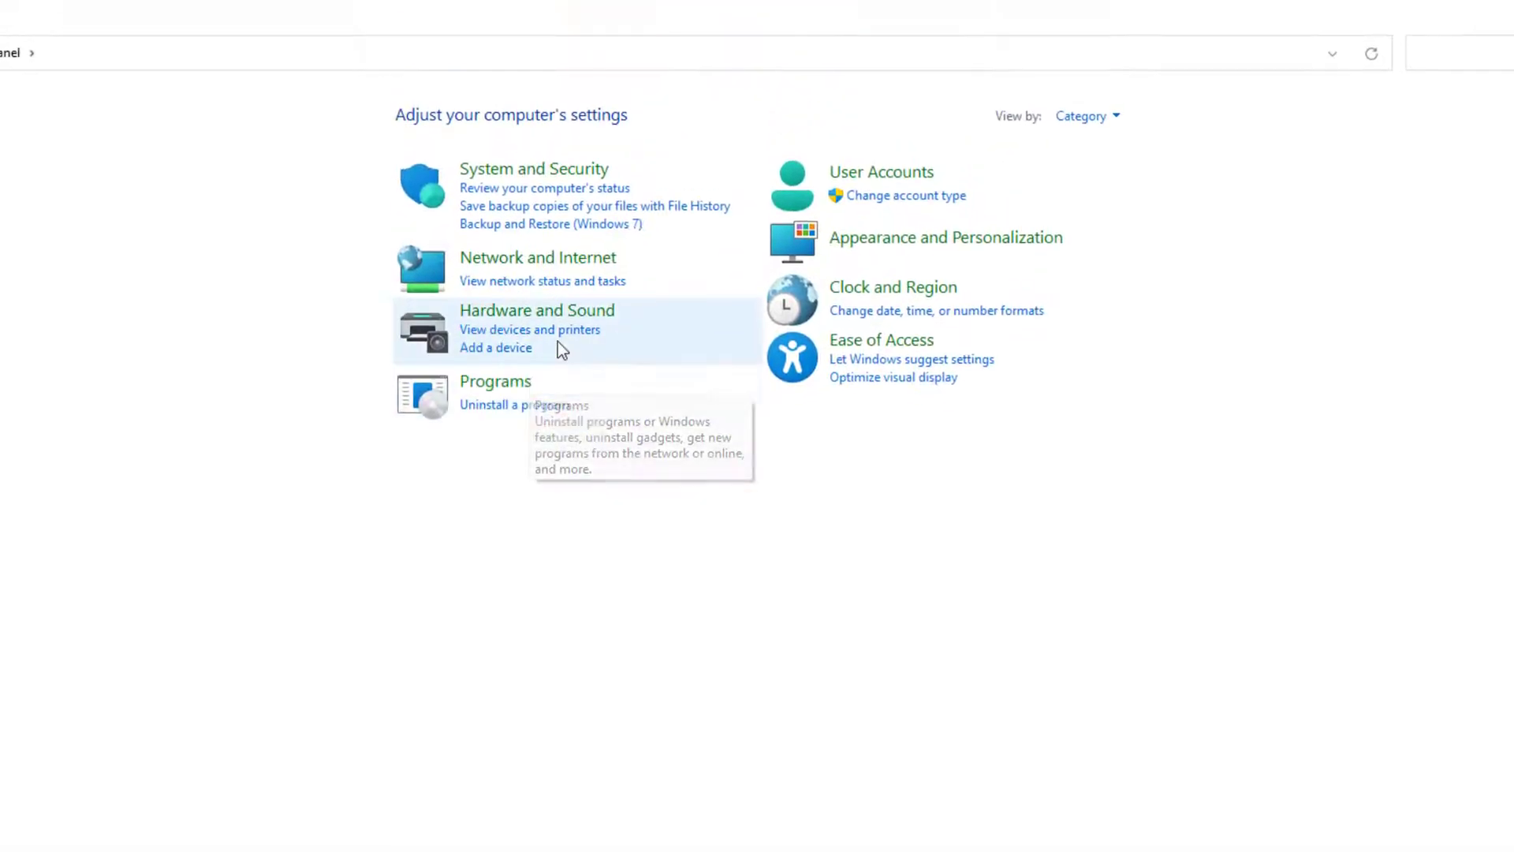
click(534, 411)
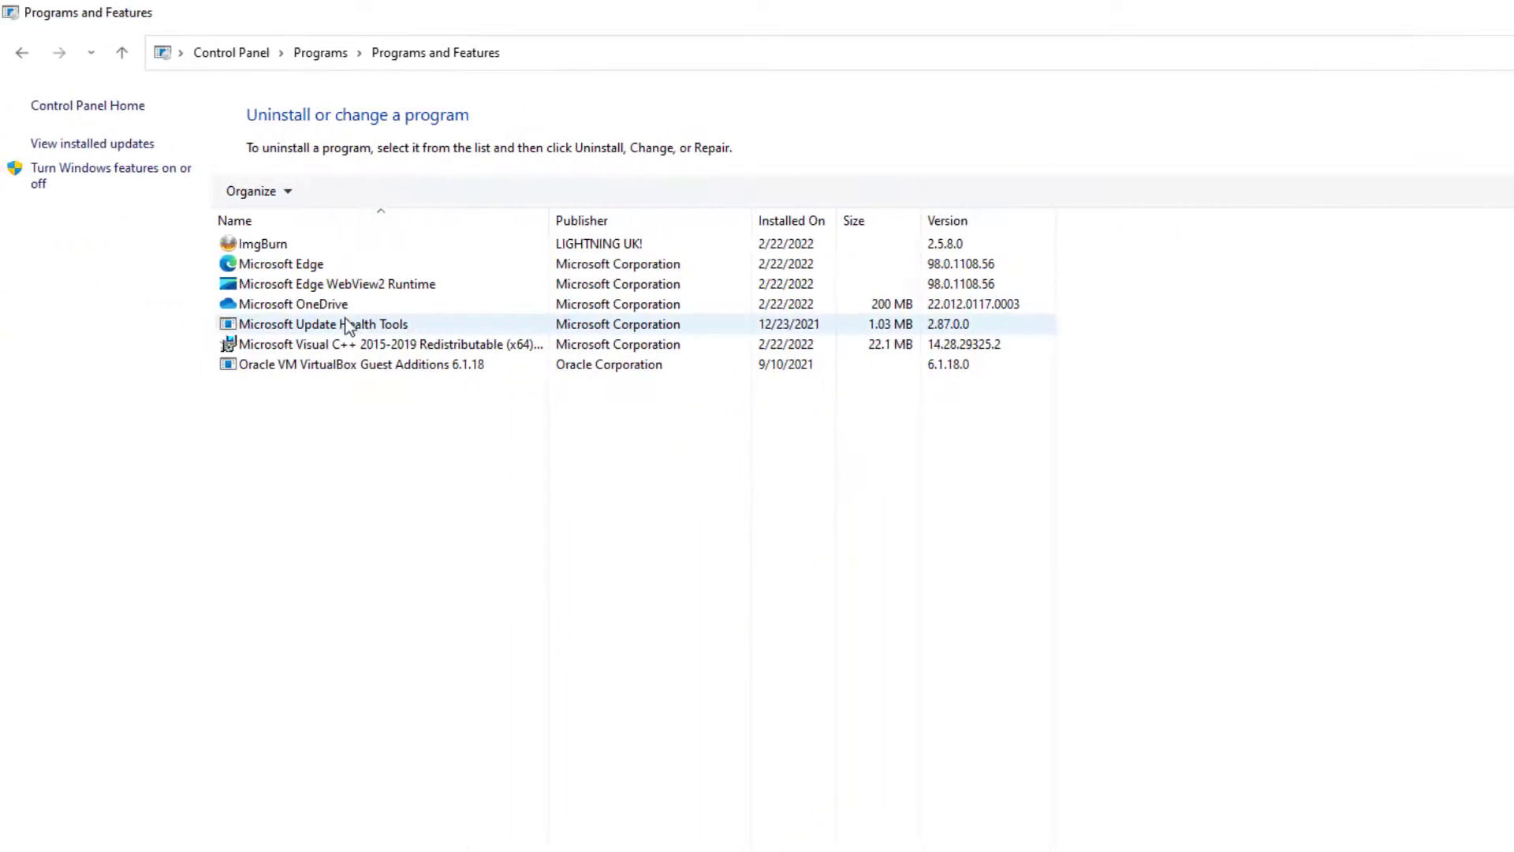
click(304, 244)
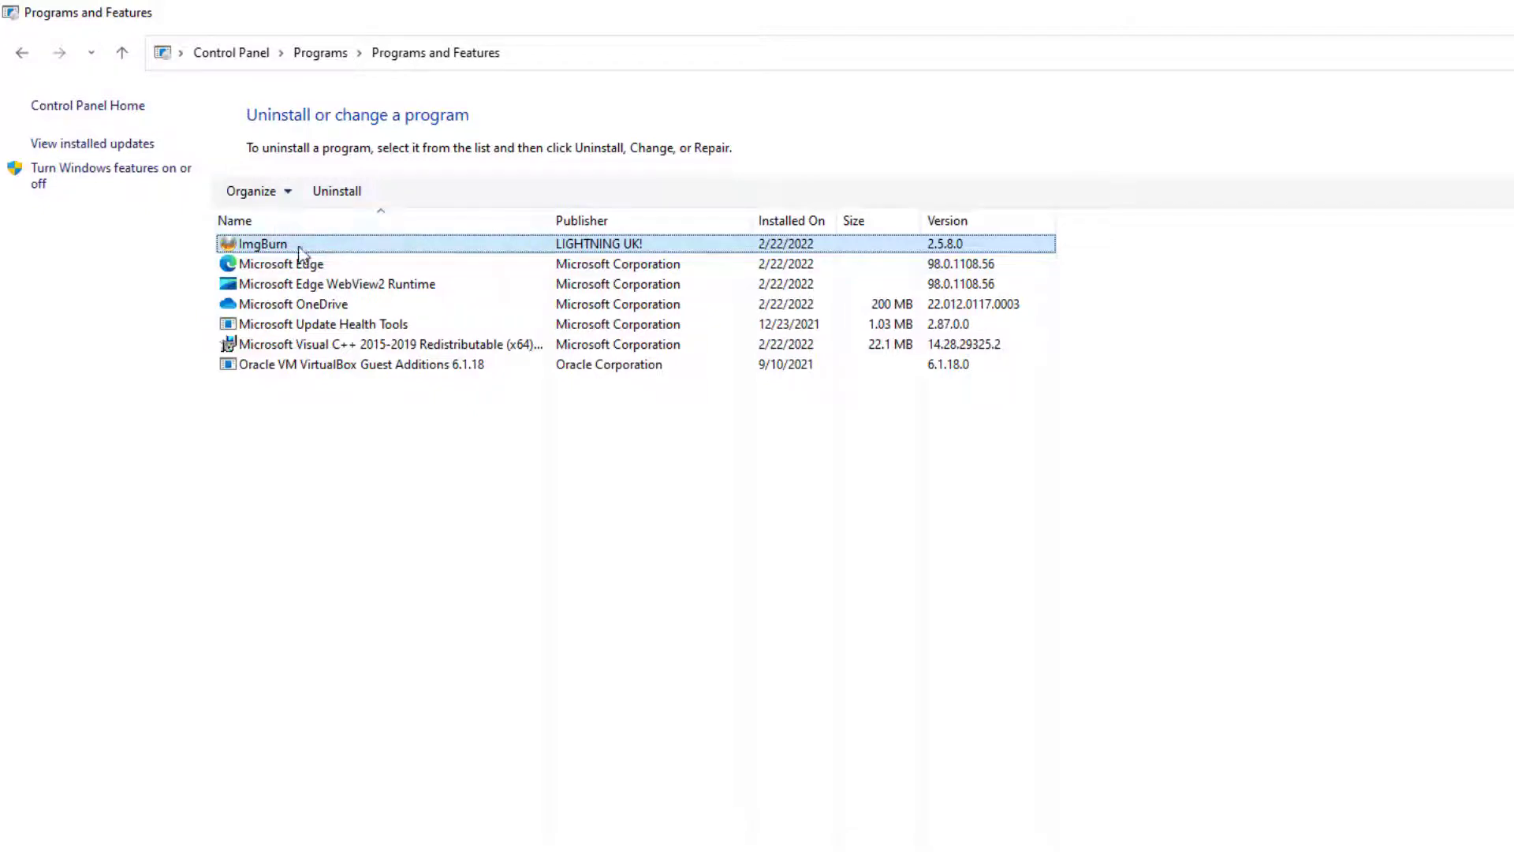
Step: Start uninstalling ImgBurn from Programs and Features twice, declining the UAC prompt both times
double_click(300, 252)
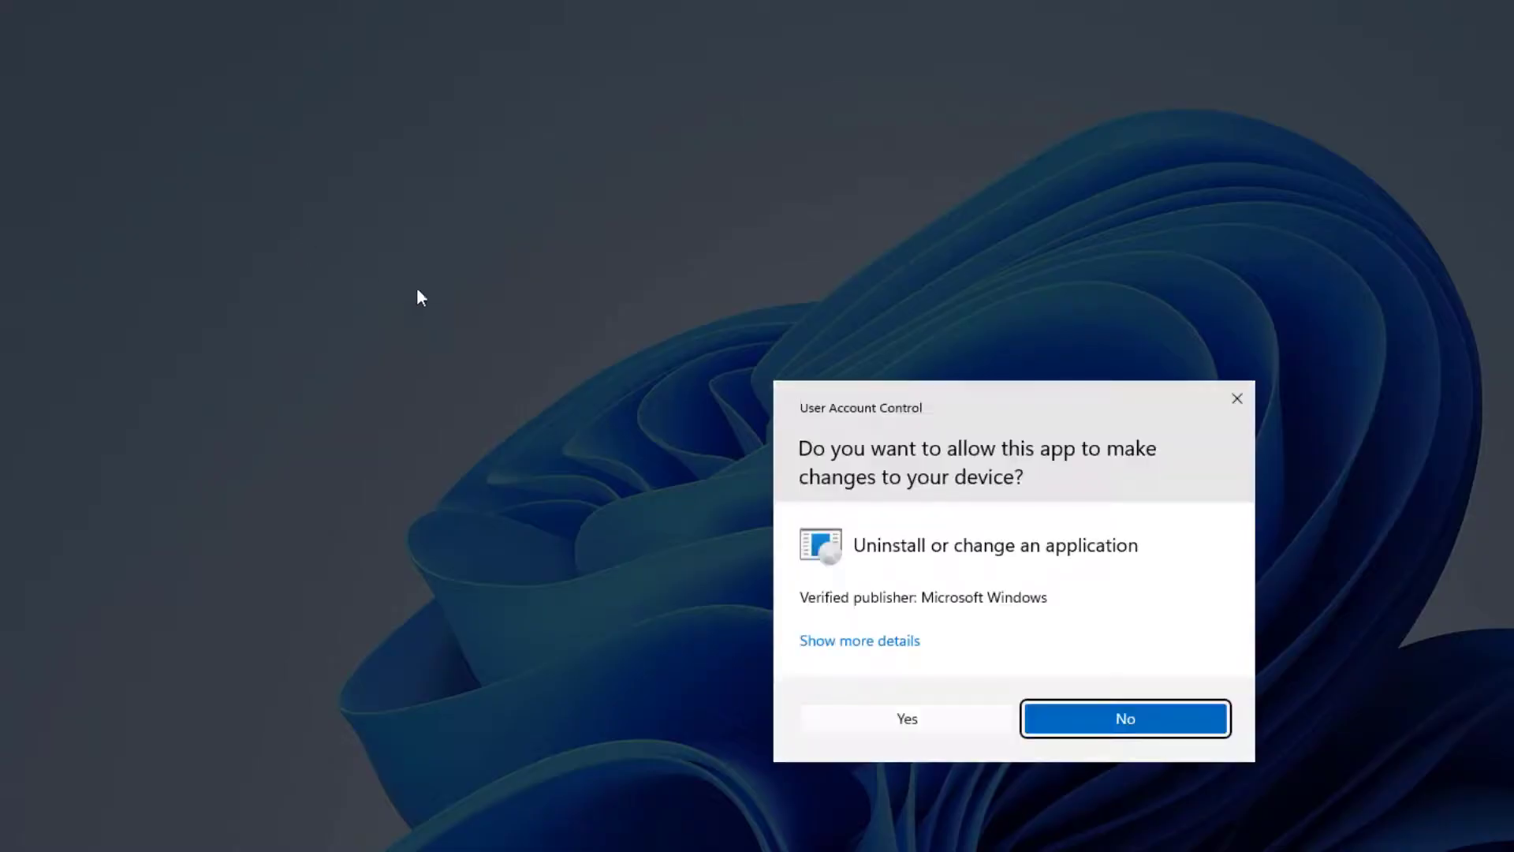
click(1068, 714)
click(347, 196)
click(1058, 714)
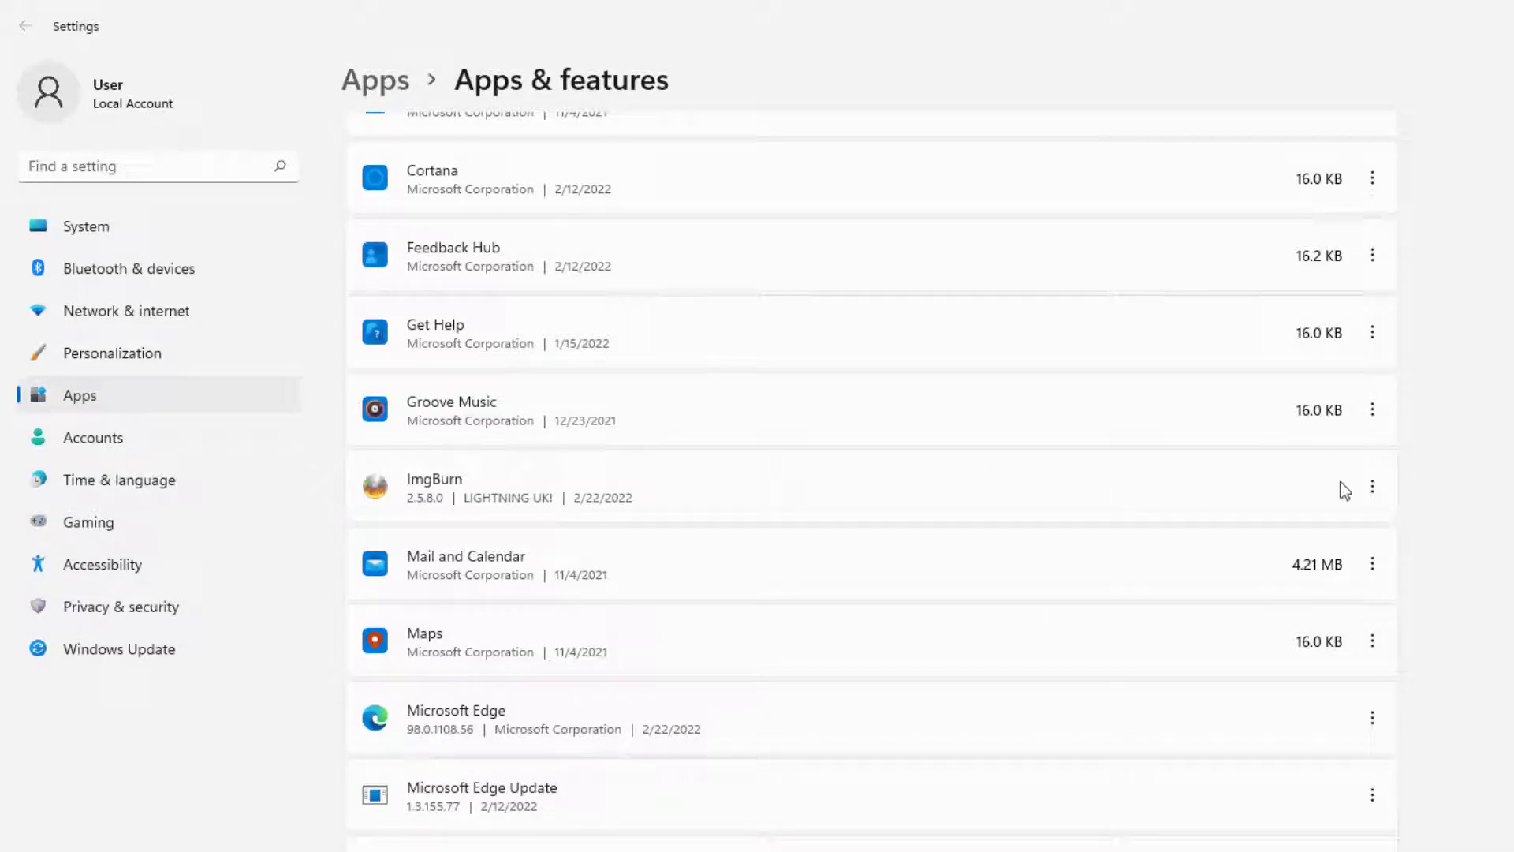
Step: Uninstall ImgBurn from Apps & features, allowing the uninstaller and removing it from its folder
click(1372, 486)
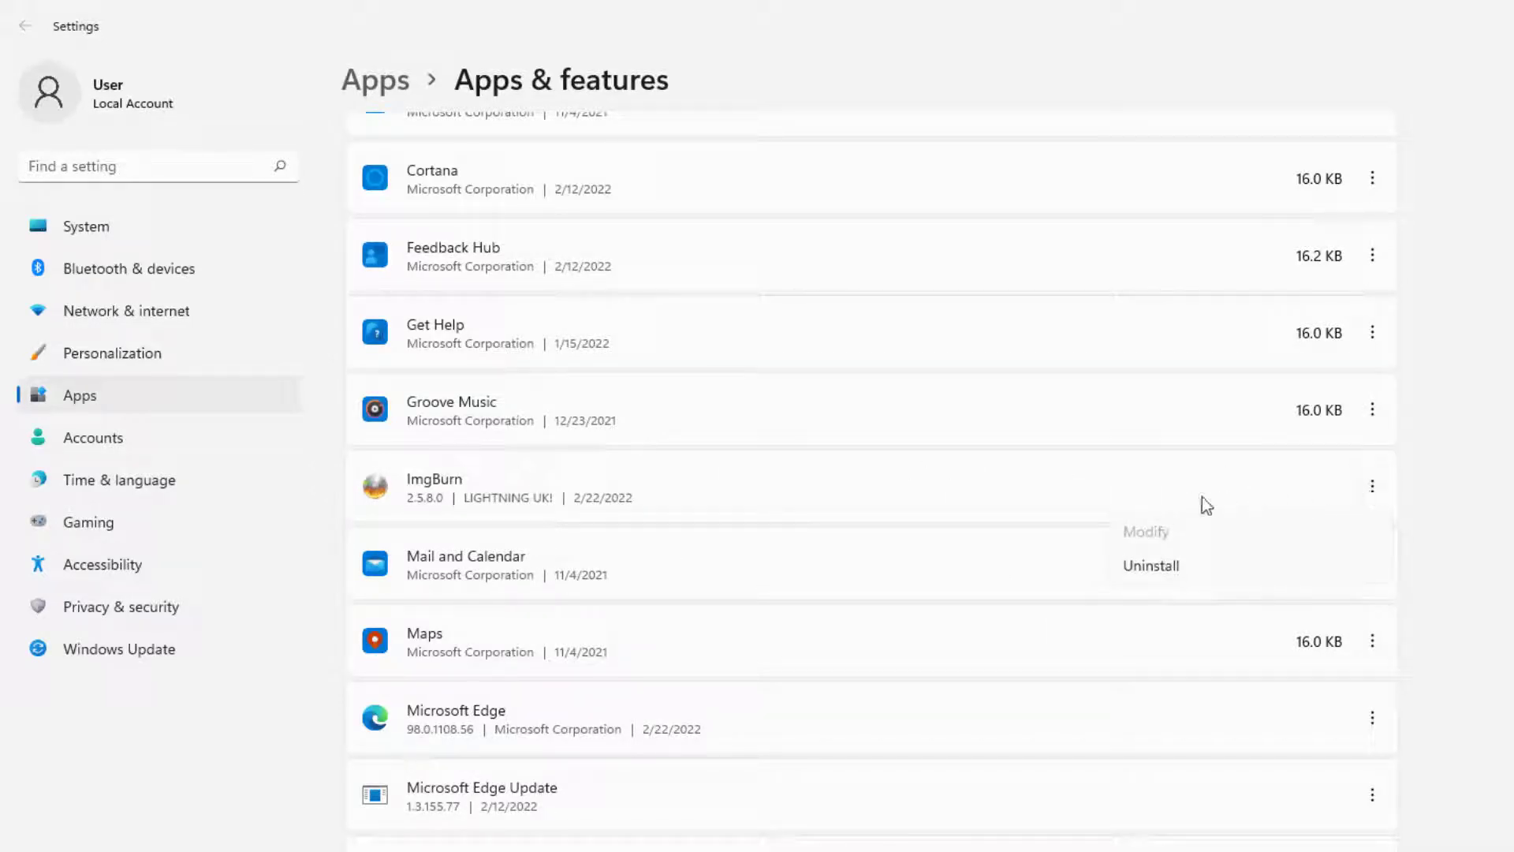
click(1185, 576)
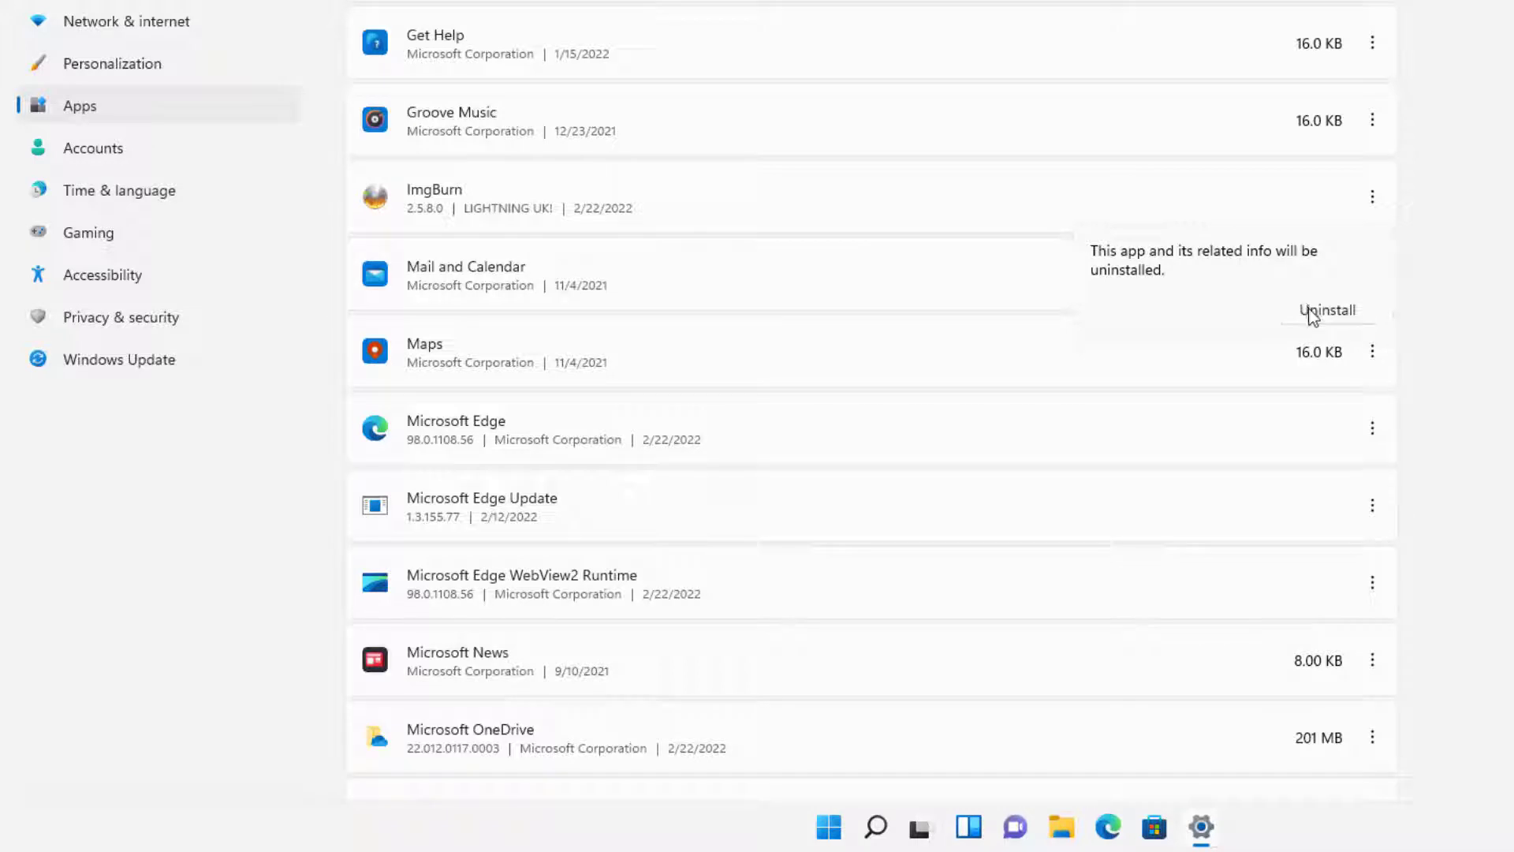
click(1312, 316)
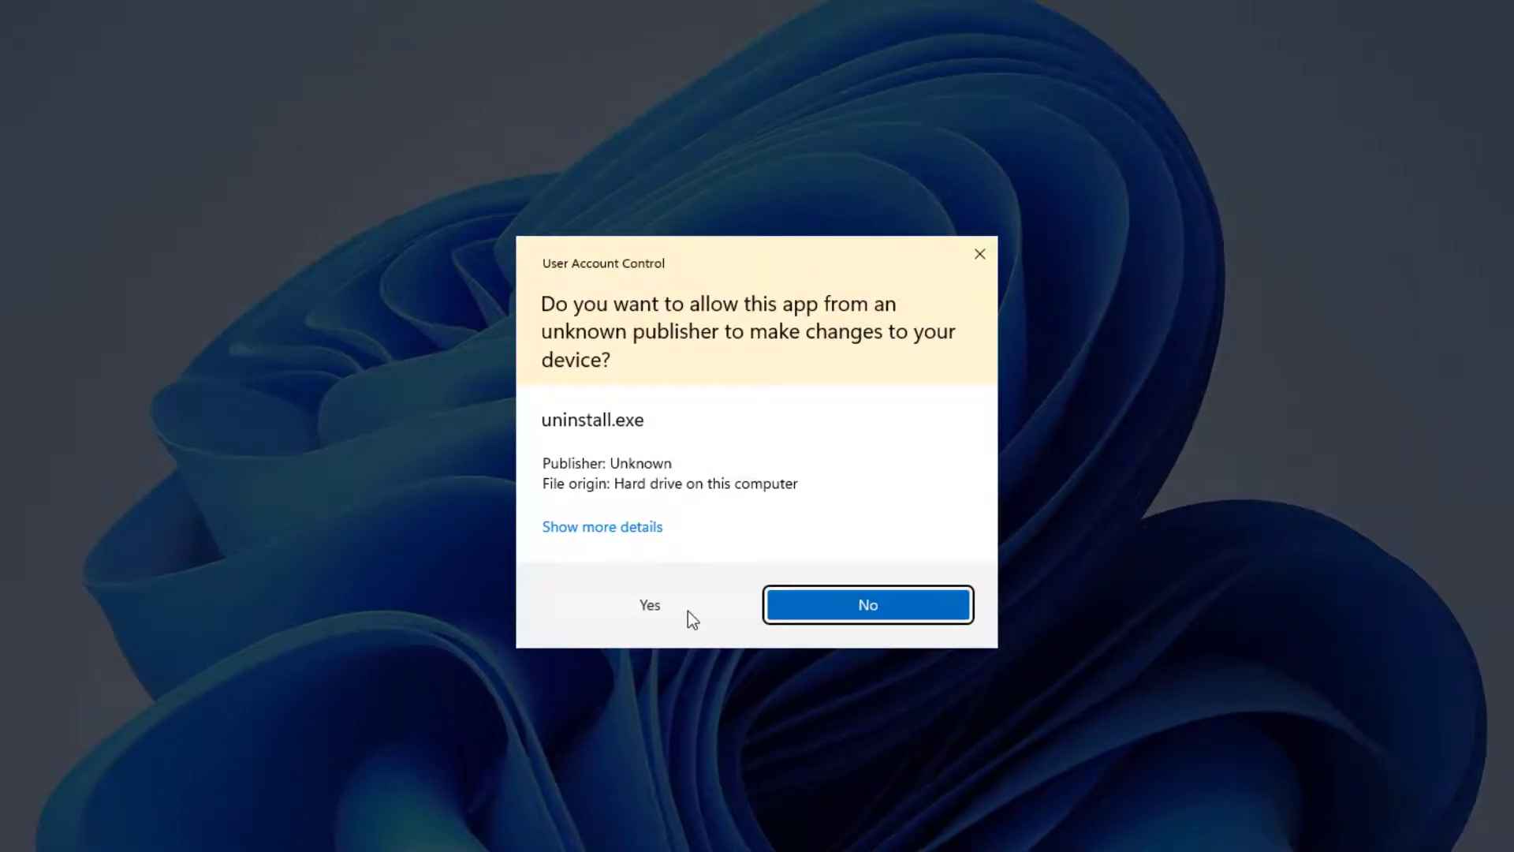
click(691, 609)
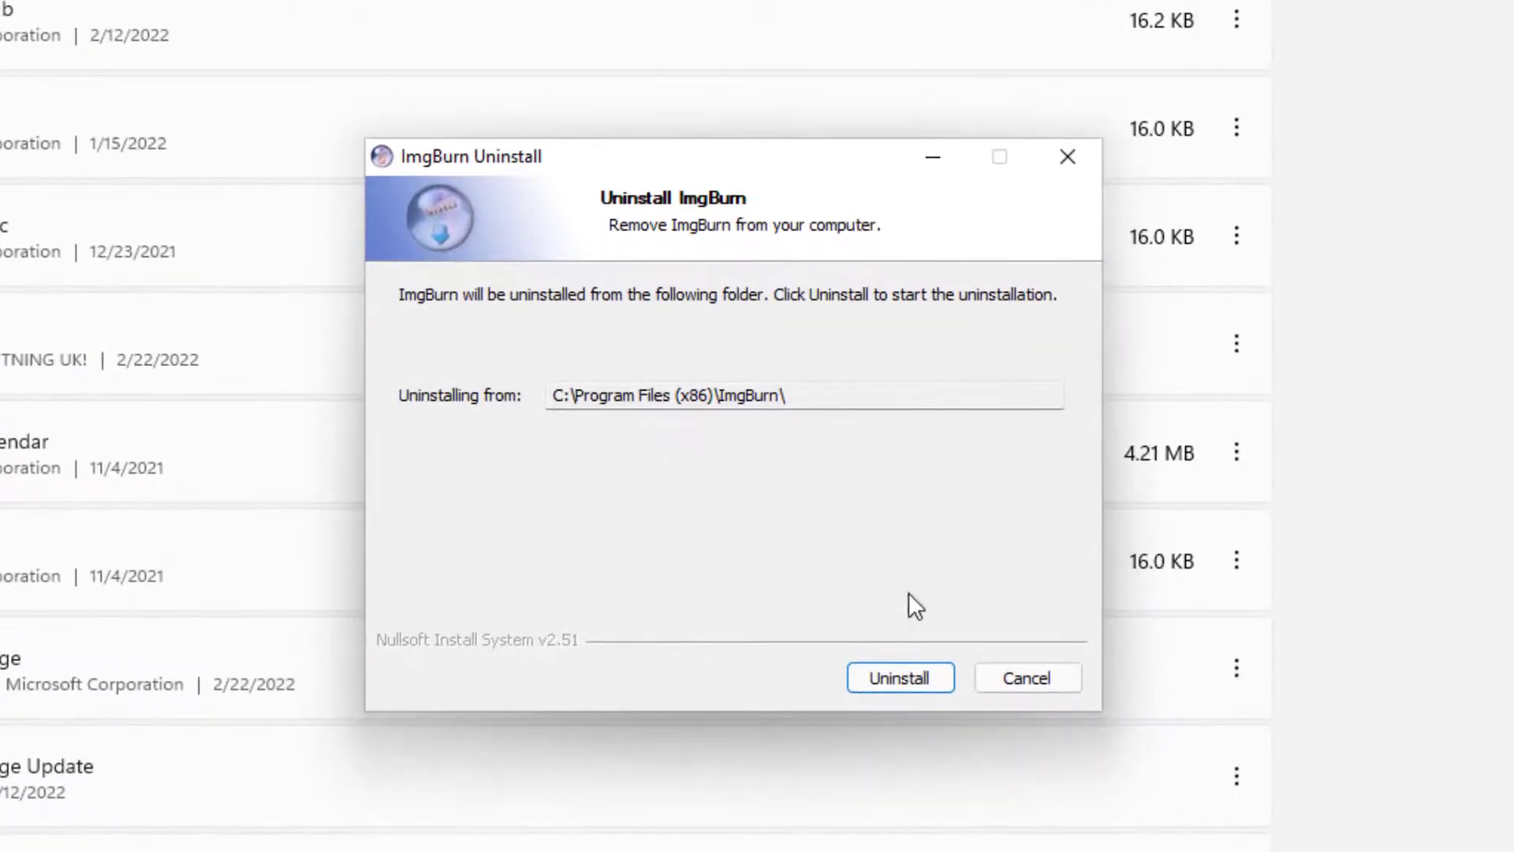
click(921, 680)
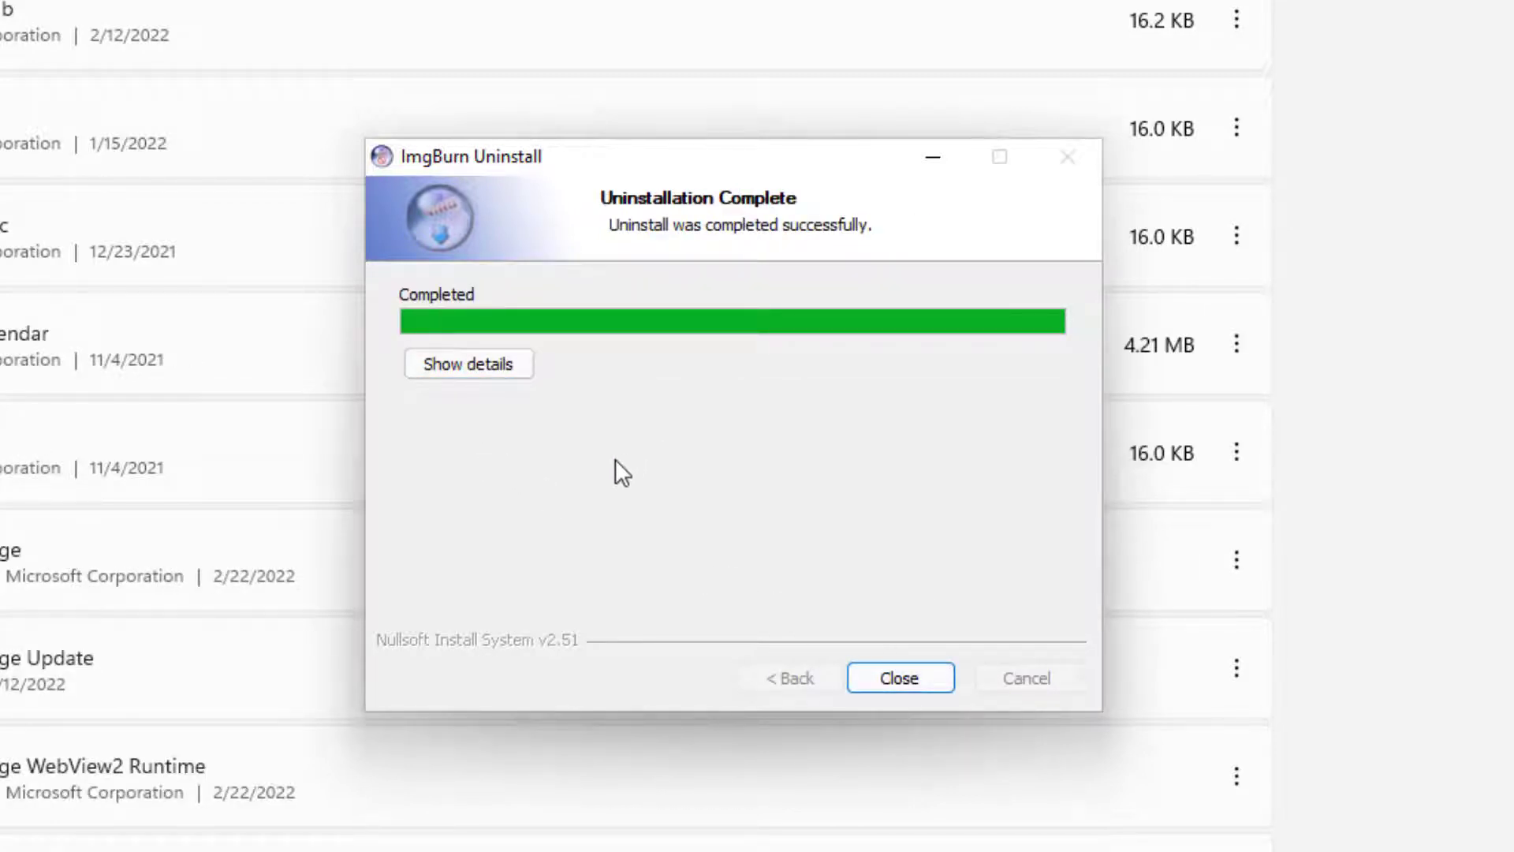
Step: Review the log of removed files and folders, then close the finished uninstaller
click(516, 396)
scroll(806, 520, up, 3)
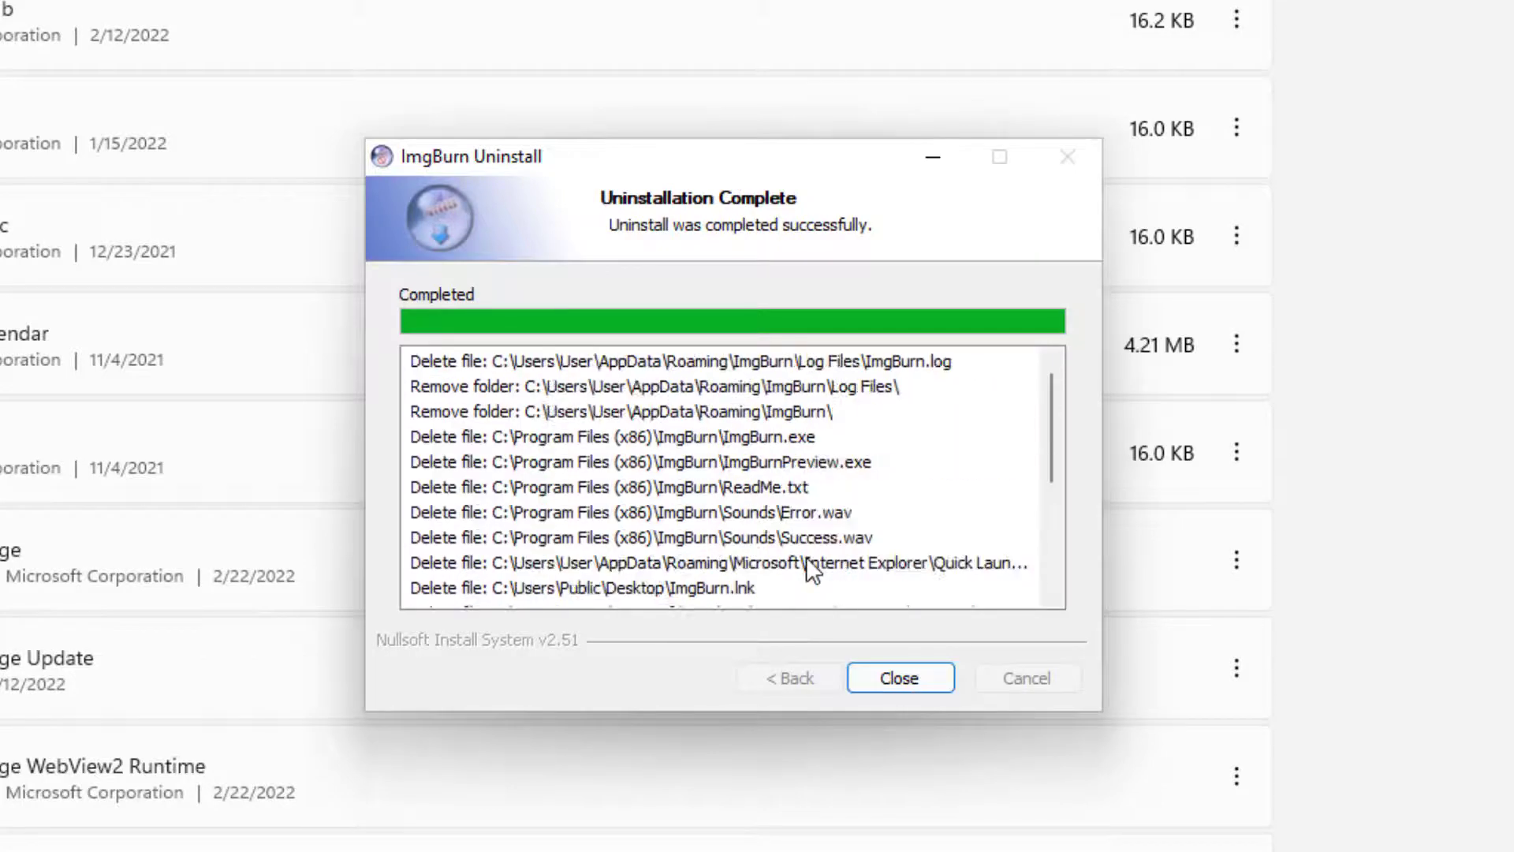
click(930, 680)
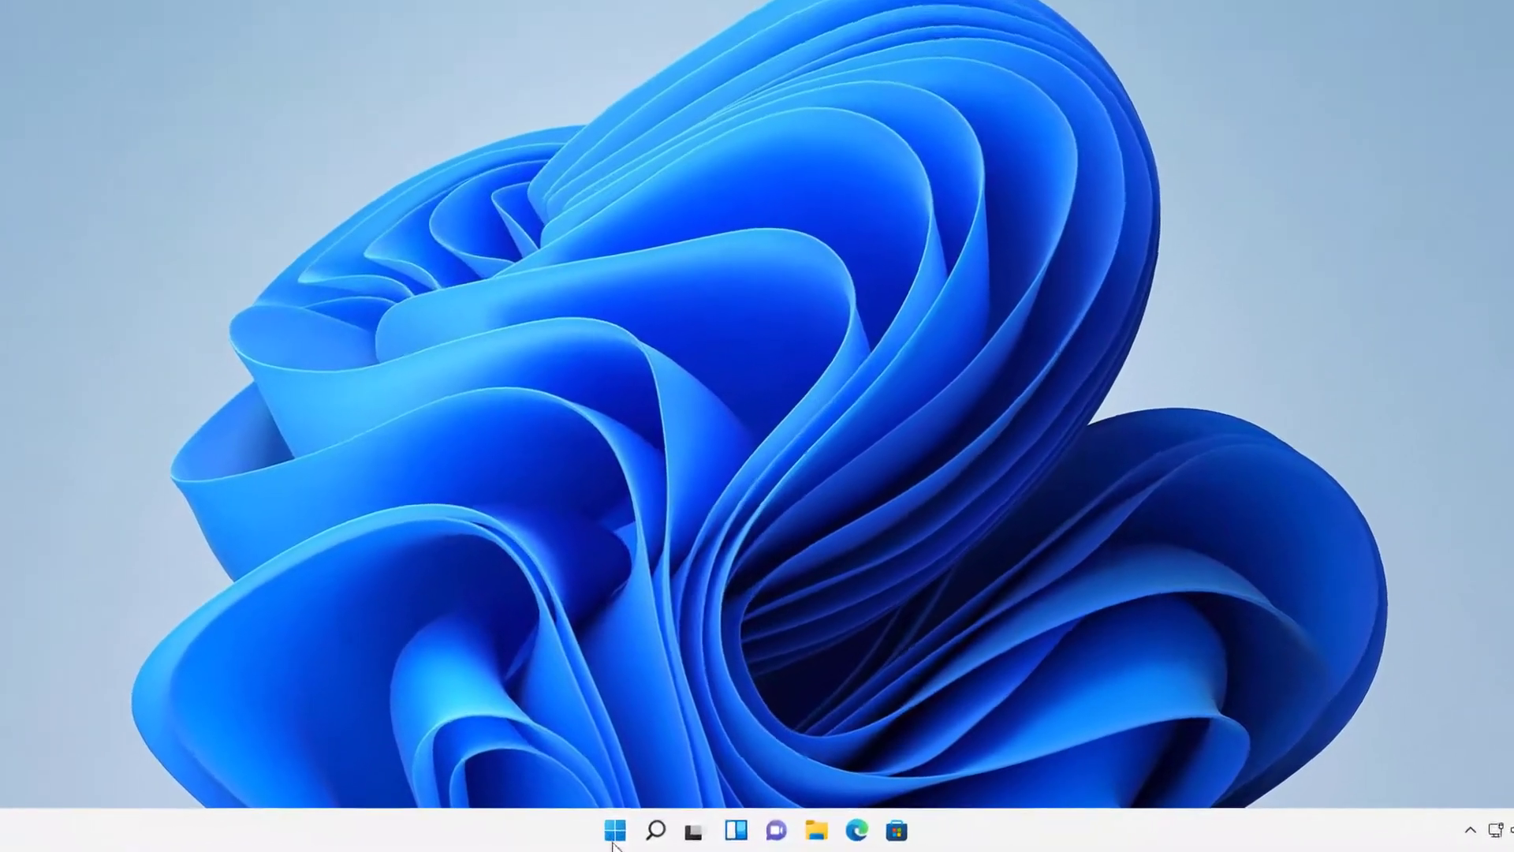
Step: Open the Discord shortcut's file location from its entry in All apps
click(636, 833)
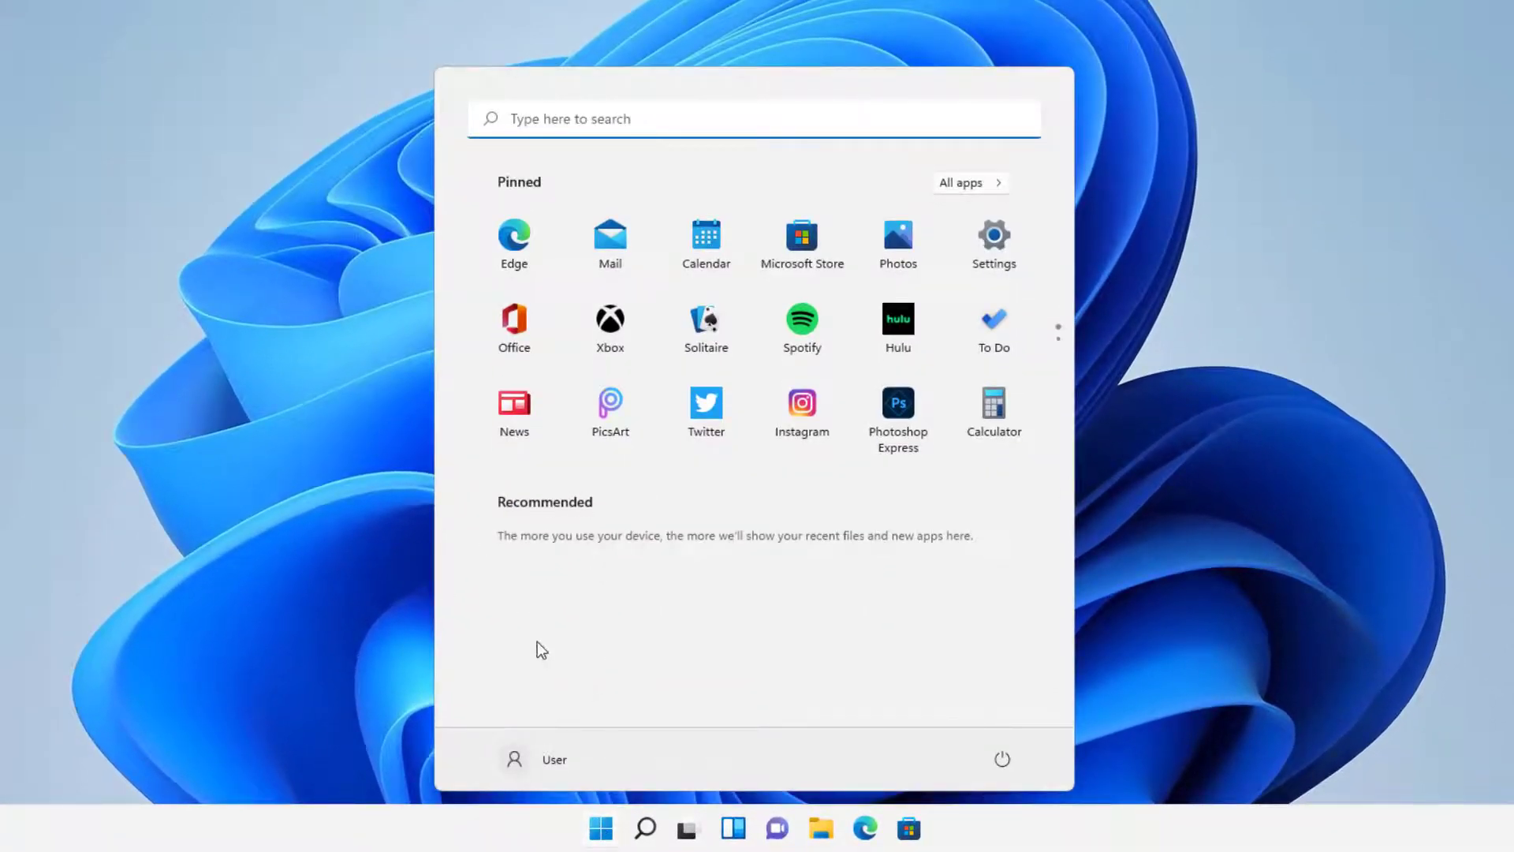
click(976, 186)
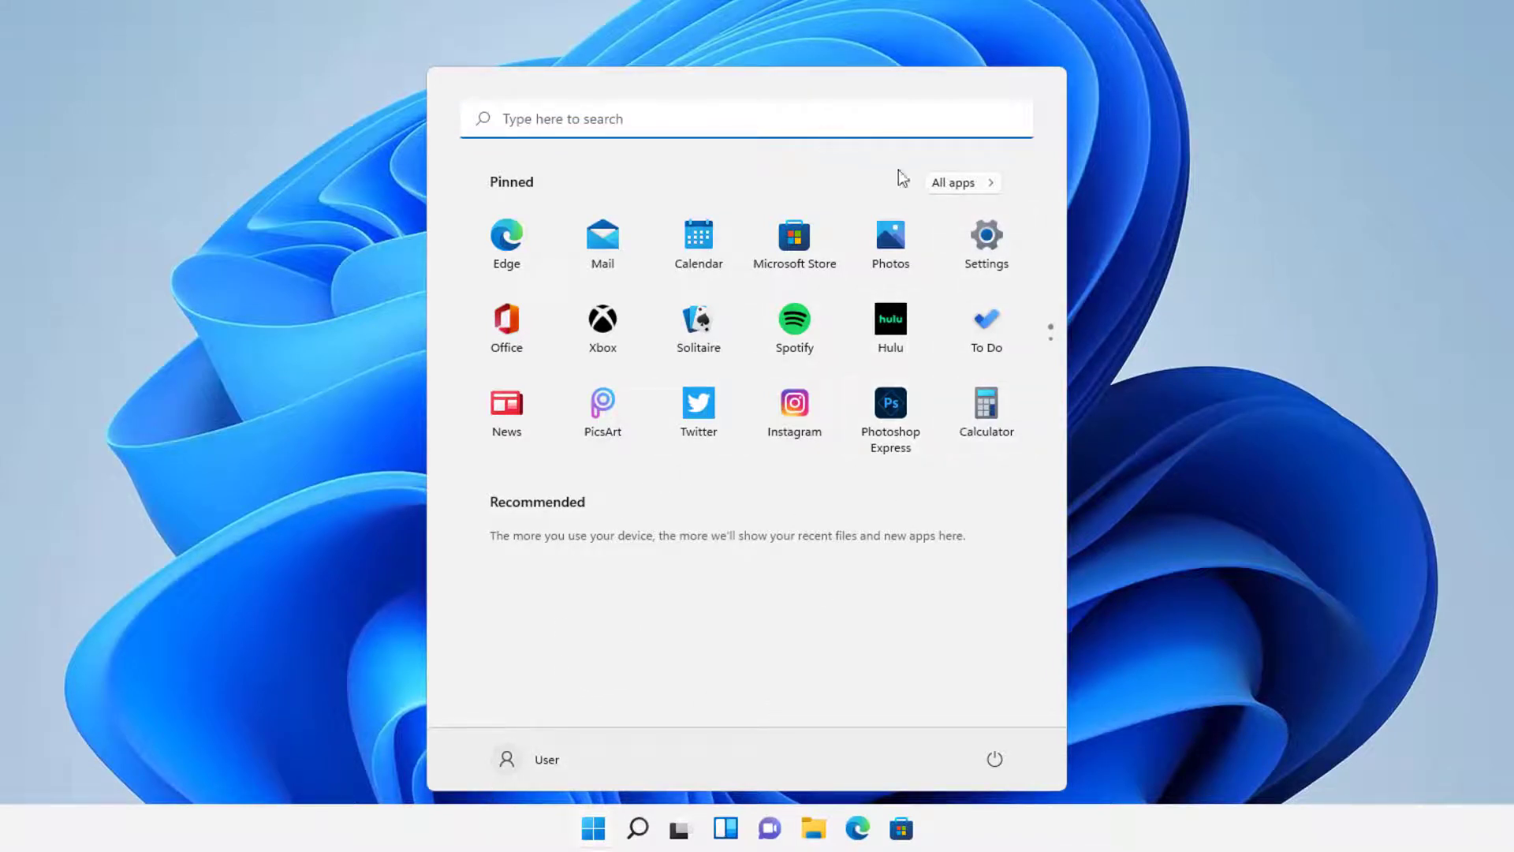
click(956, 182)
right_click(589, 549)
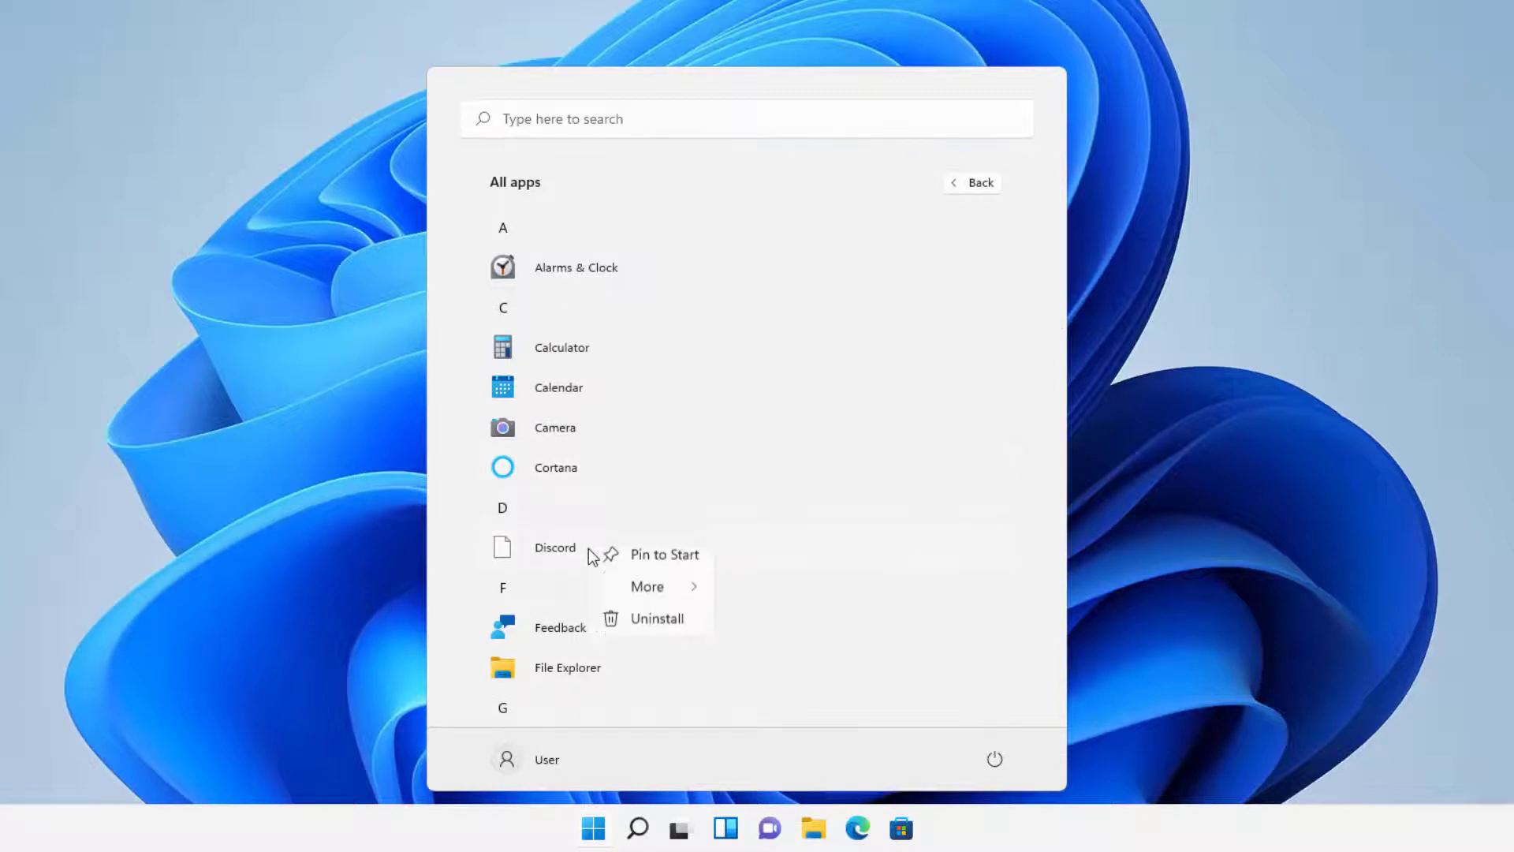
mouse_move(664, 603)
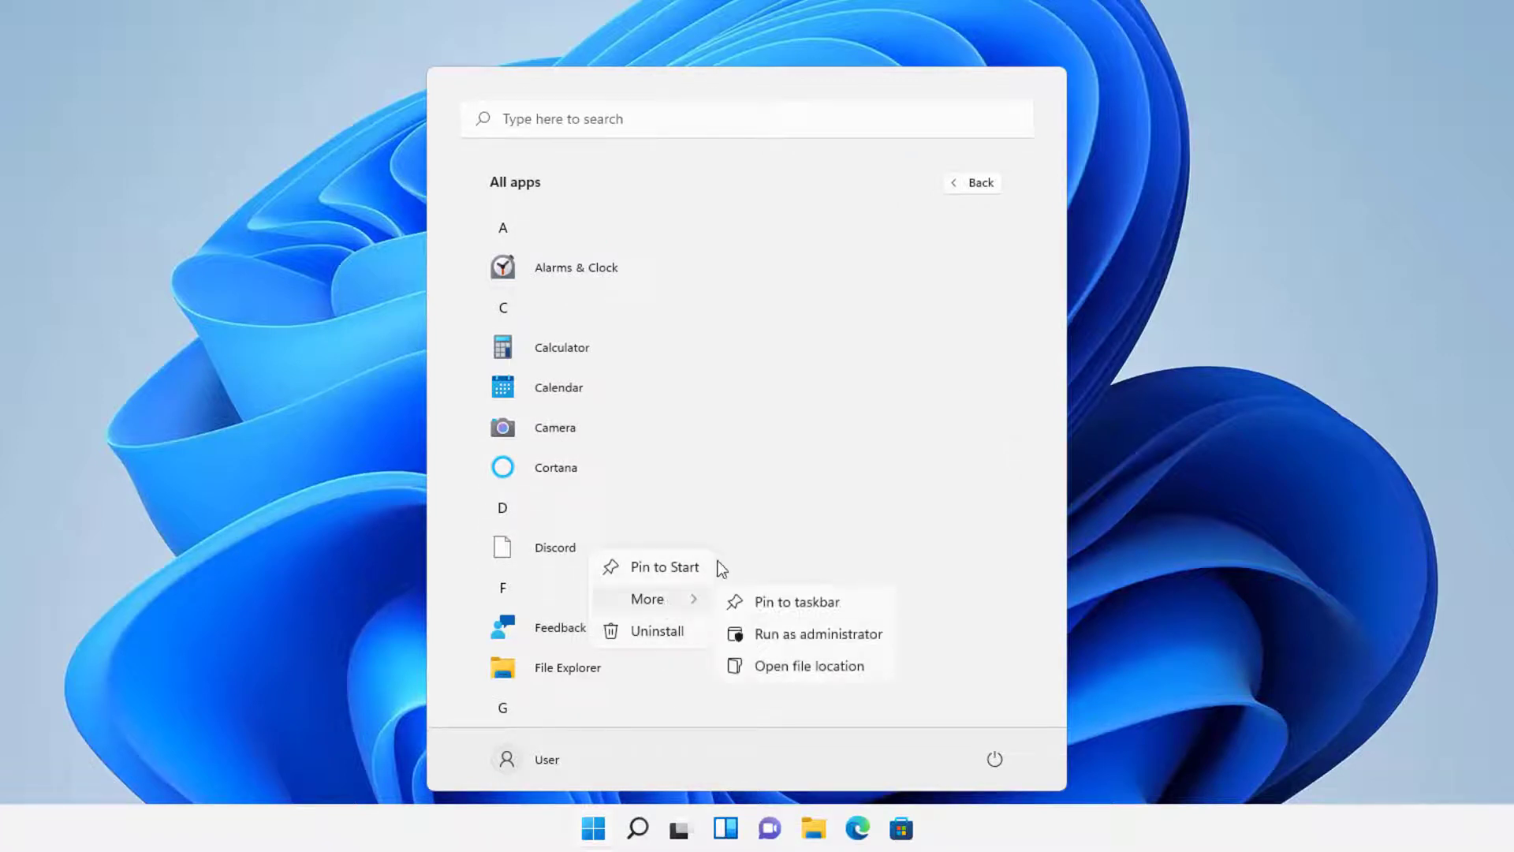
click(803, 662)
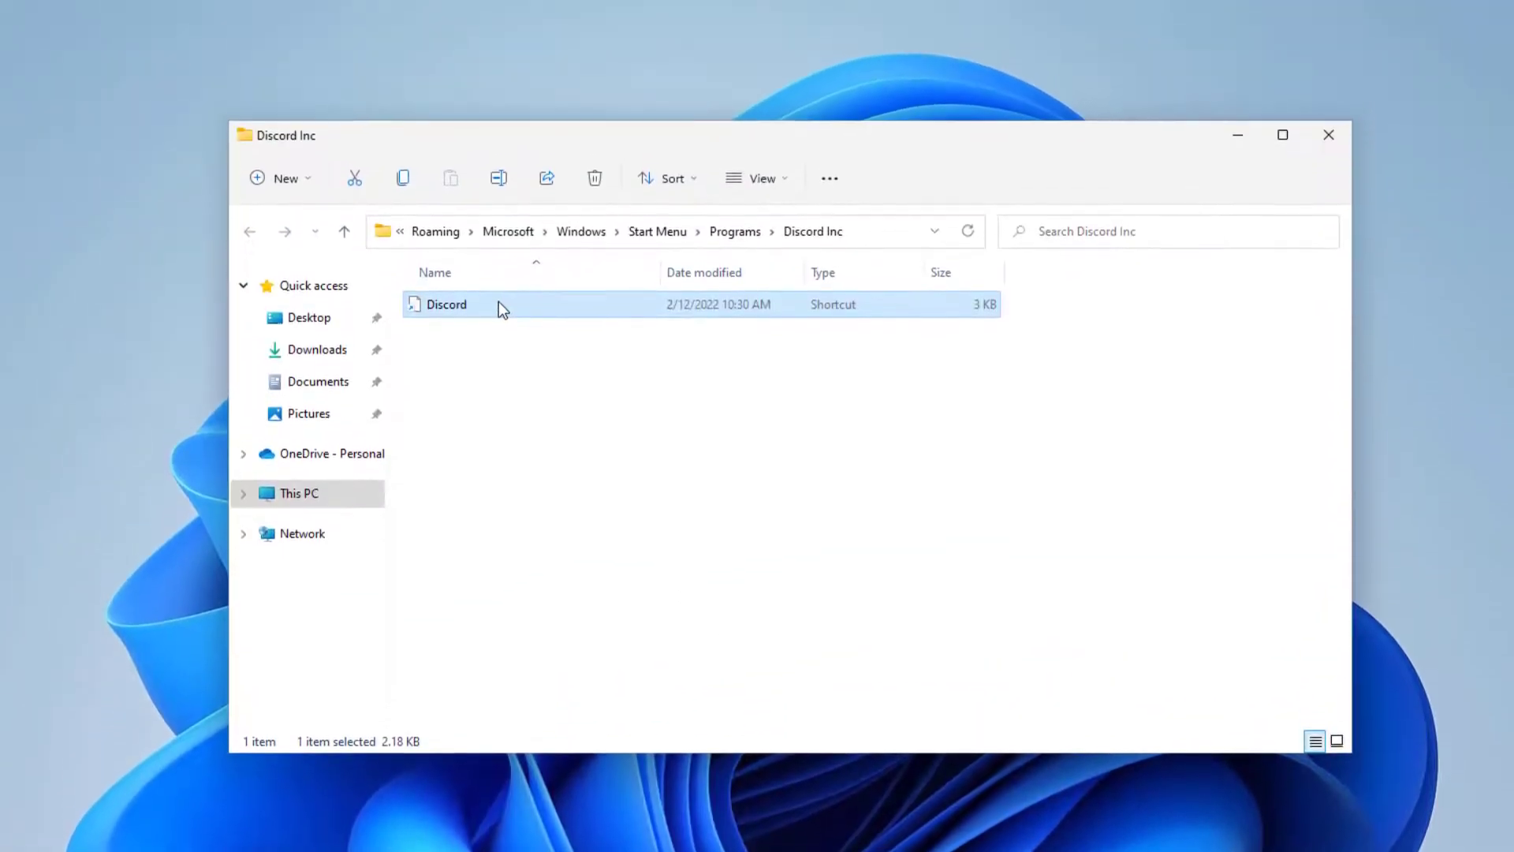
Step: Permanently delete the Discord Inc folder from Start Menu Programs and close File Explorer
right_click(498, 305)
click(735, 231)
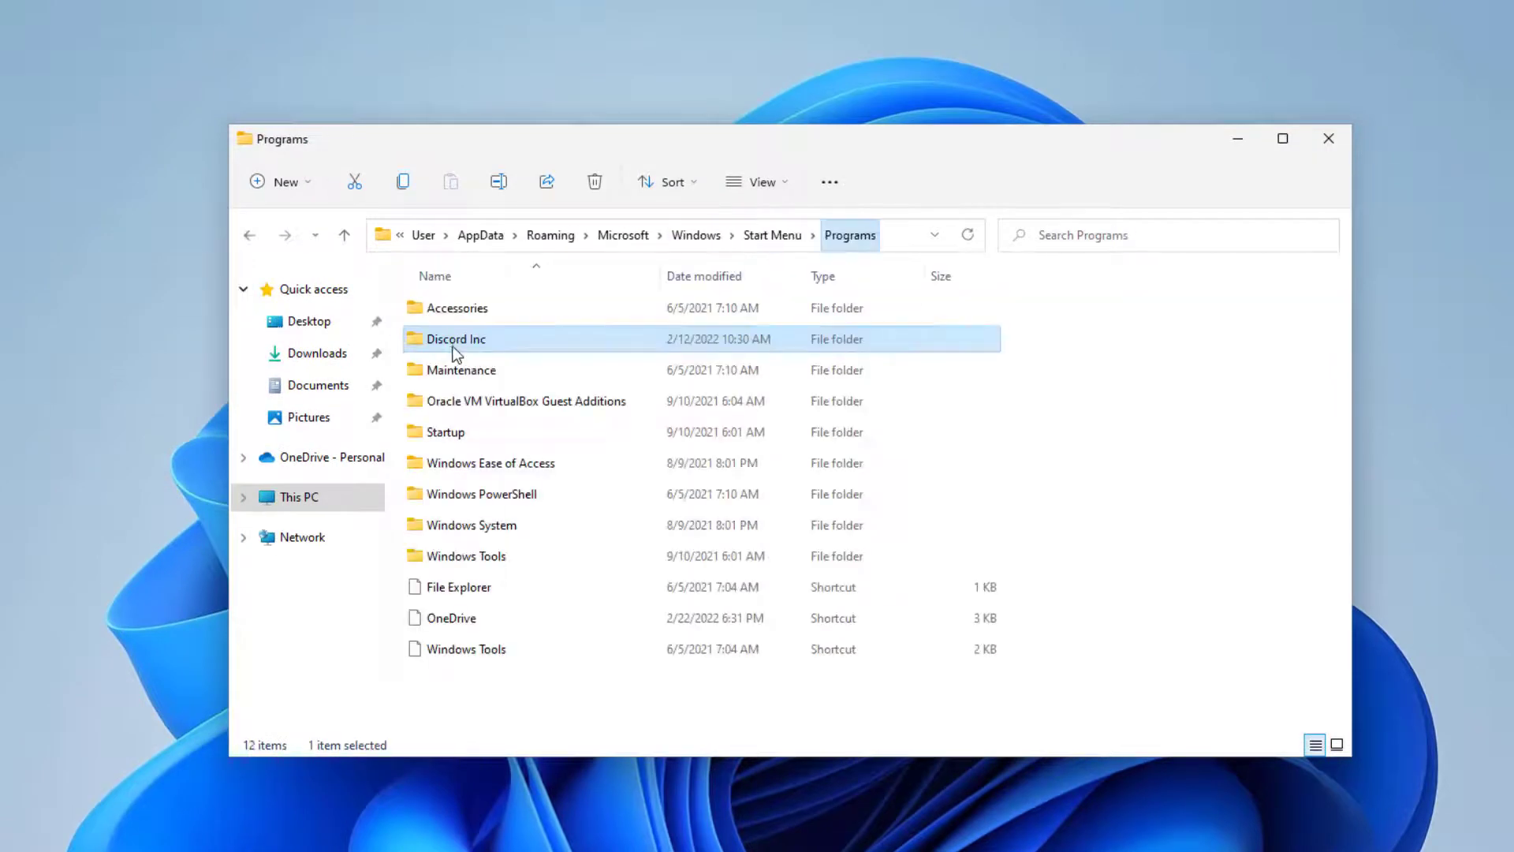
right_click(478, 339)
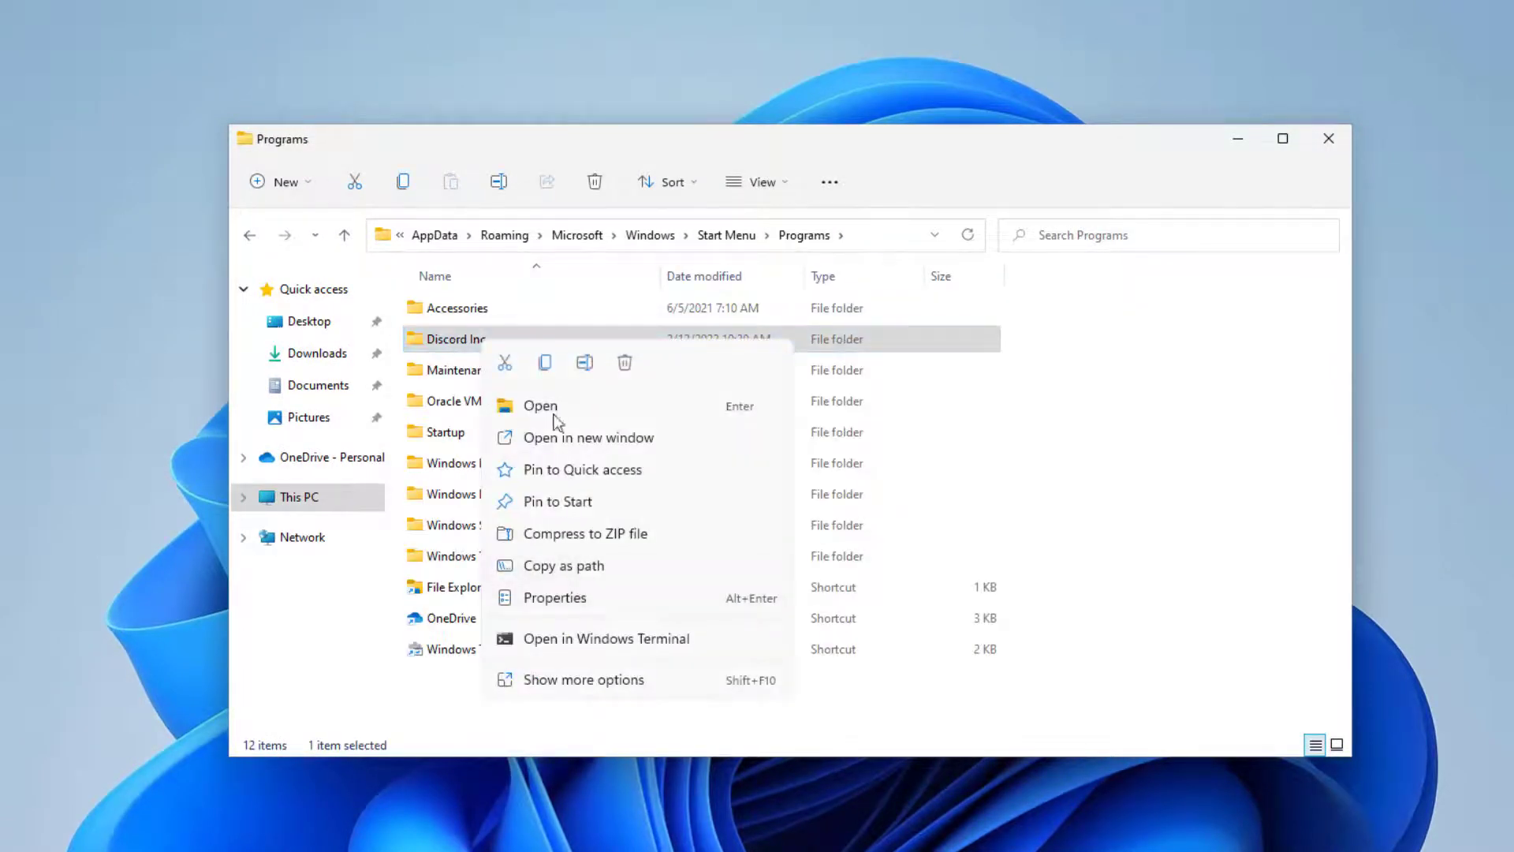
click(623, 364)
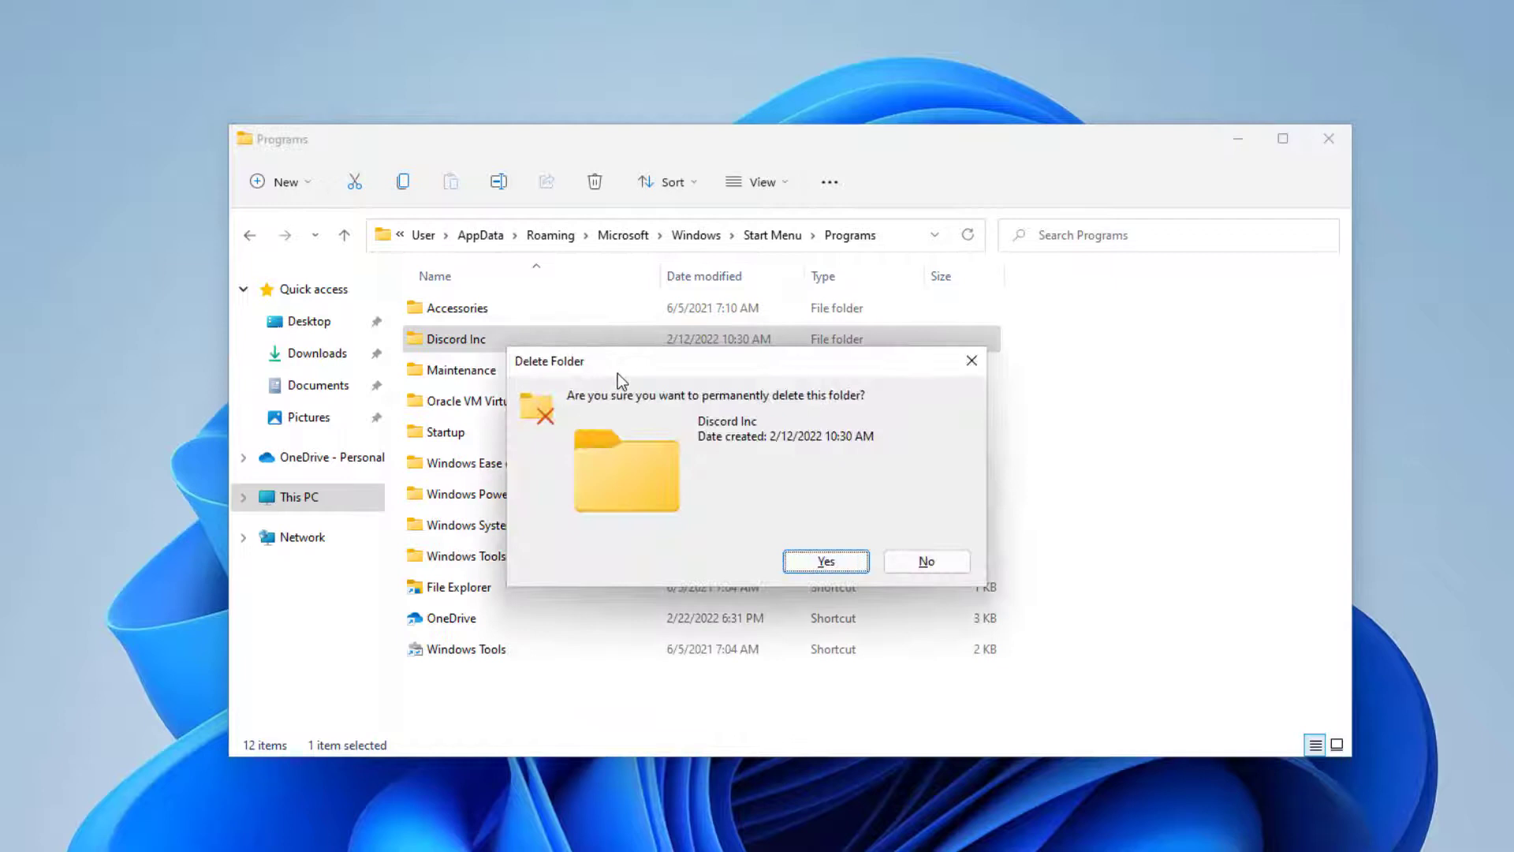
click(821, 563)
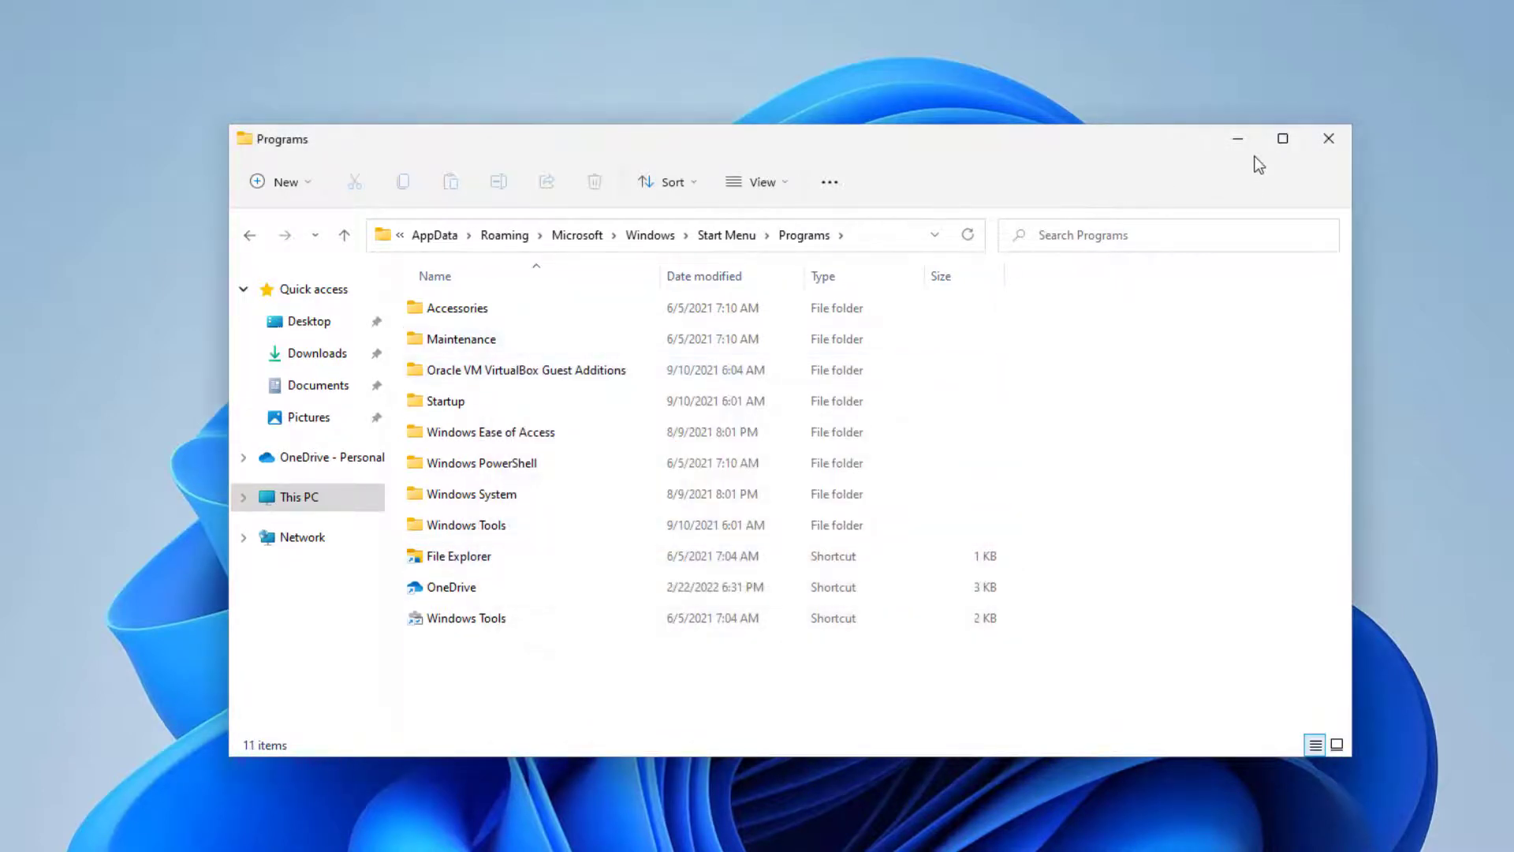
click(1330, 135)
click(588, 828)
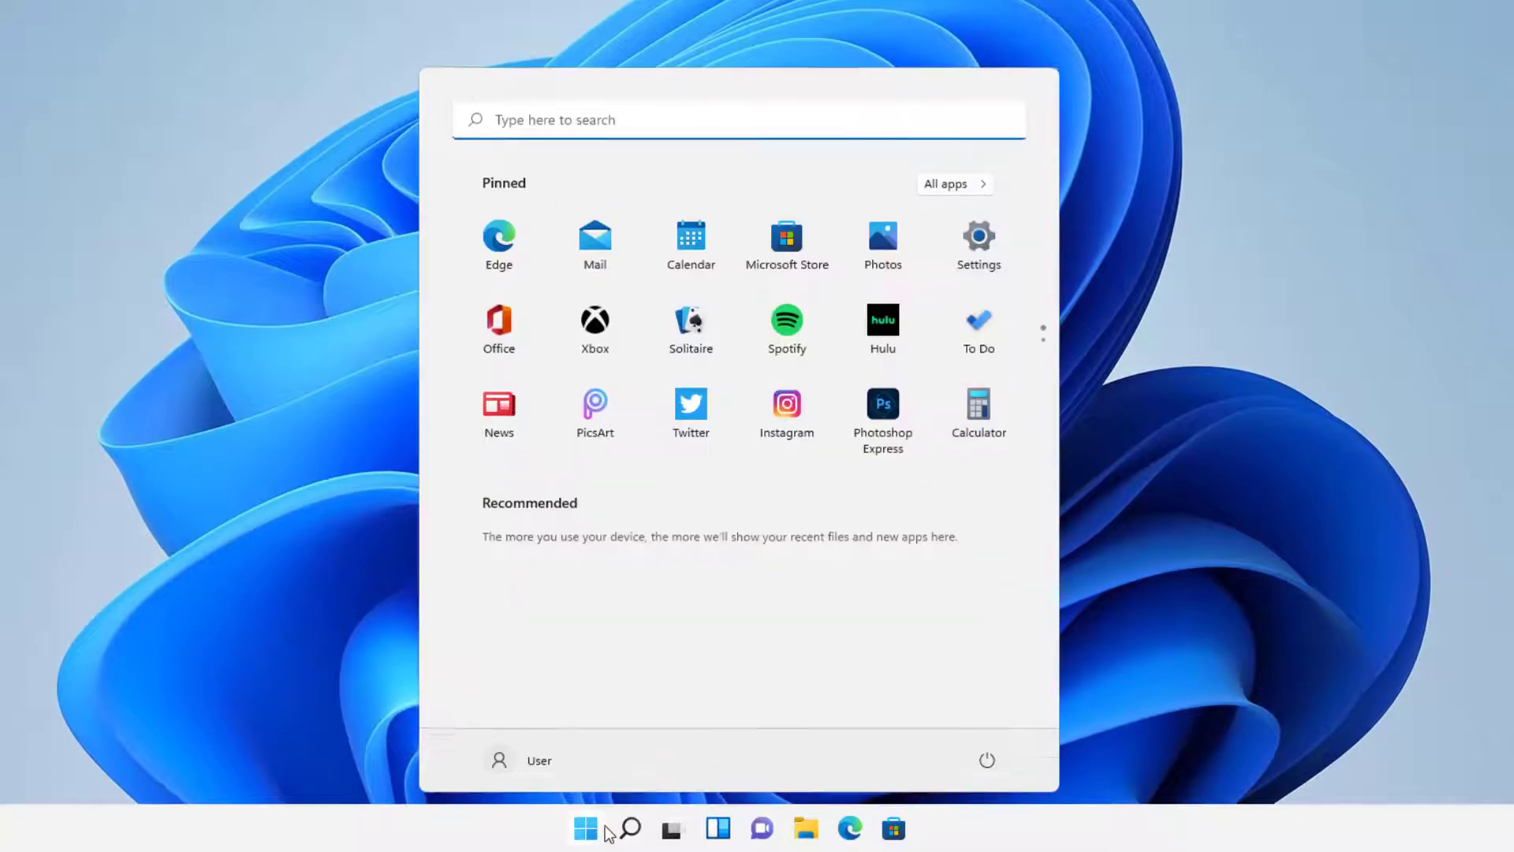
Step: Scroll through All apps to verify Discord is gone, then close the Start menu
click(944, 183)
scroll(656, 394, down, 8)
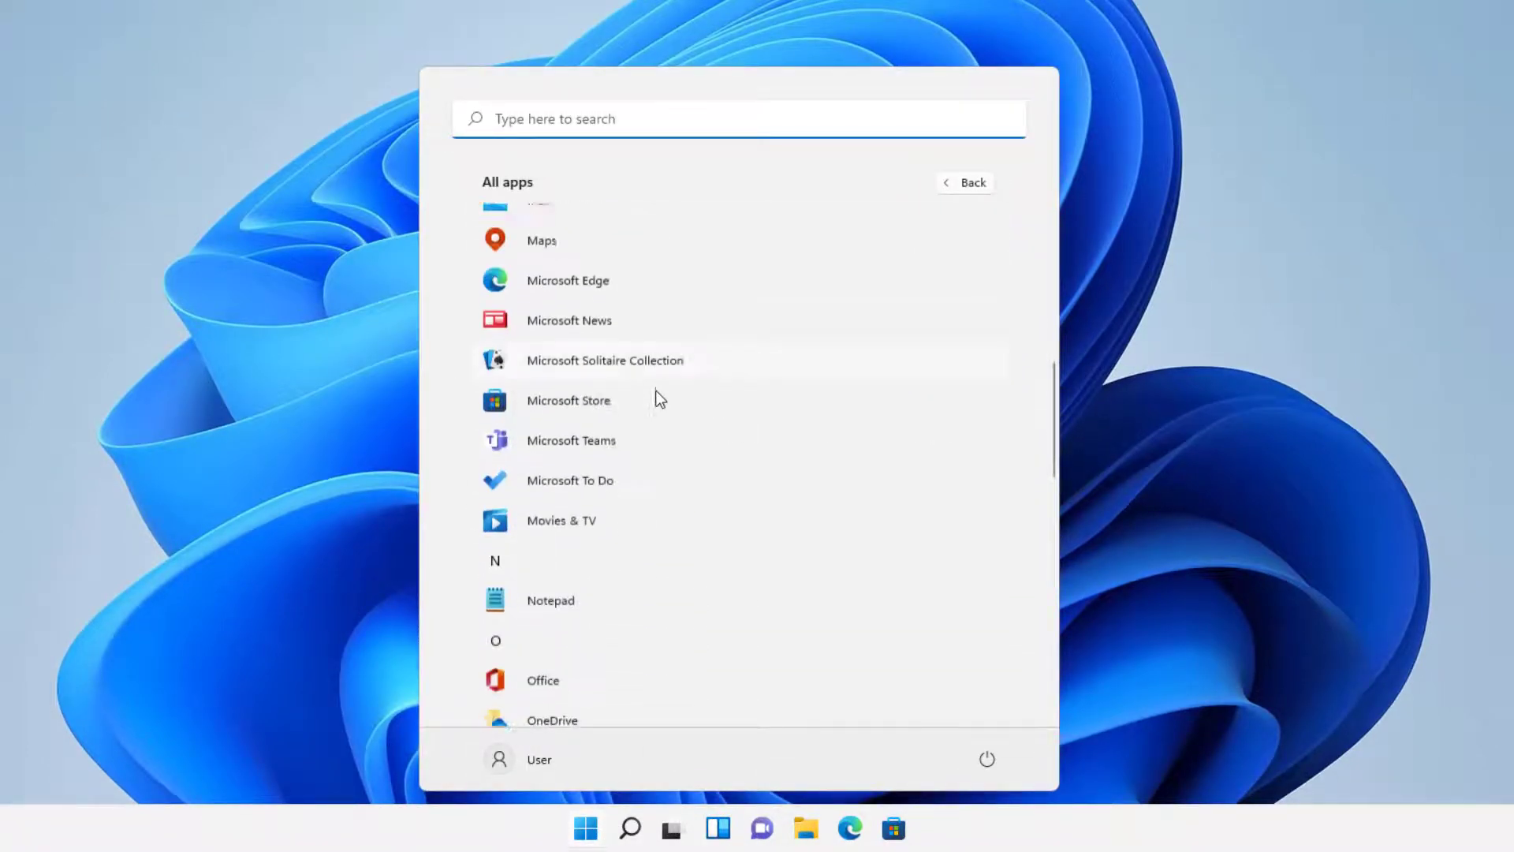
scroll(660, 399, up, 5)
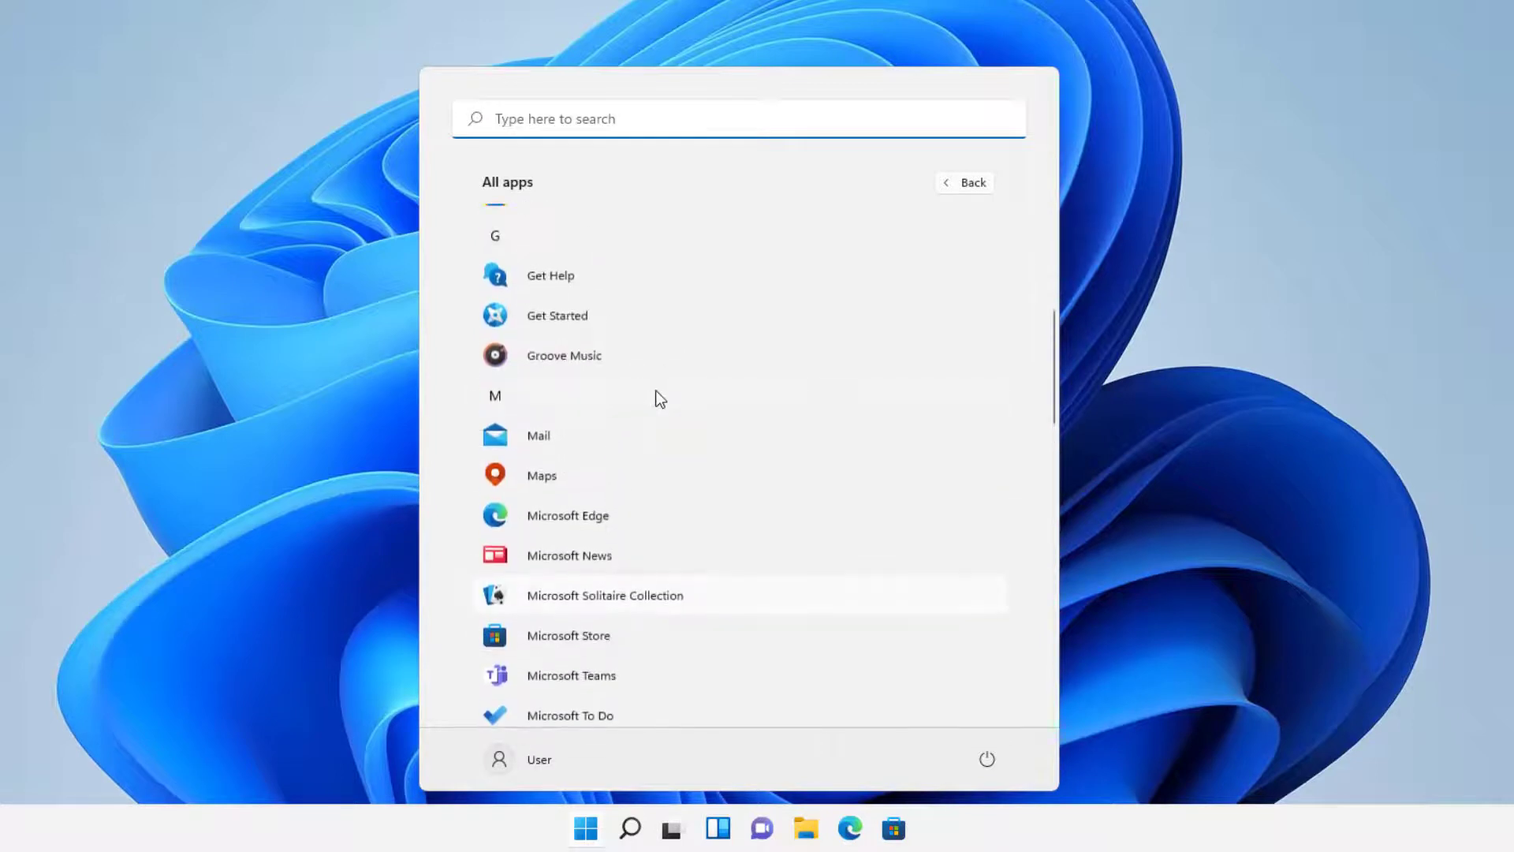
scroll(658, 403, up, 5)
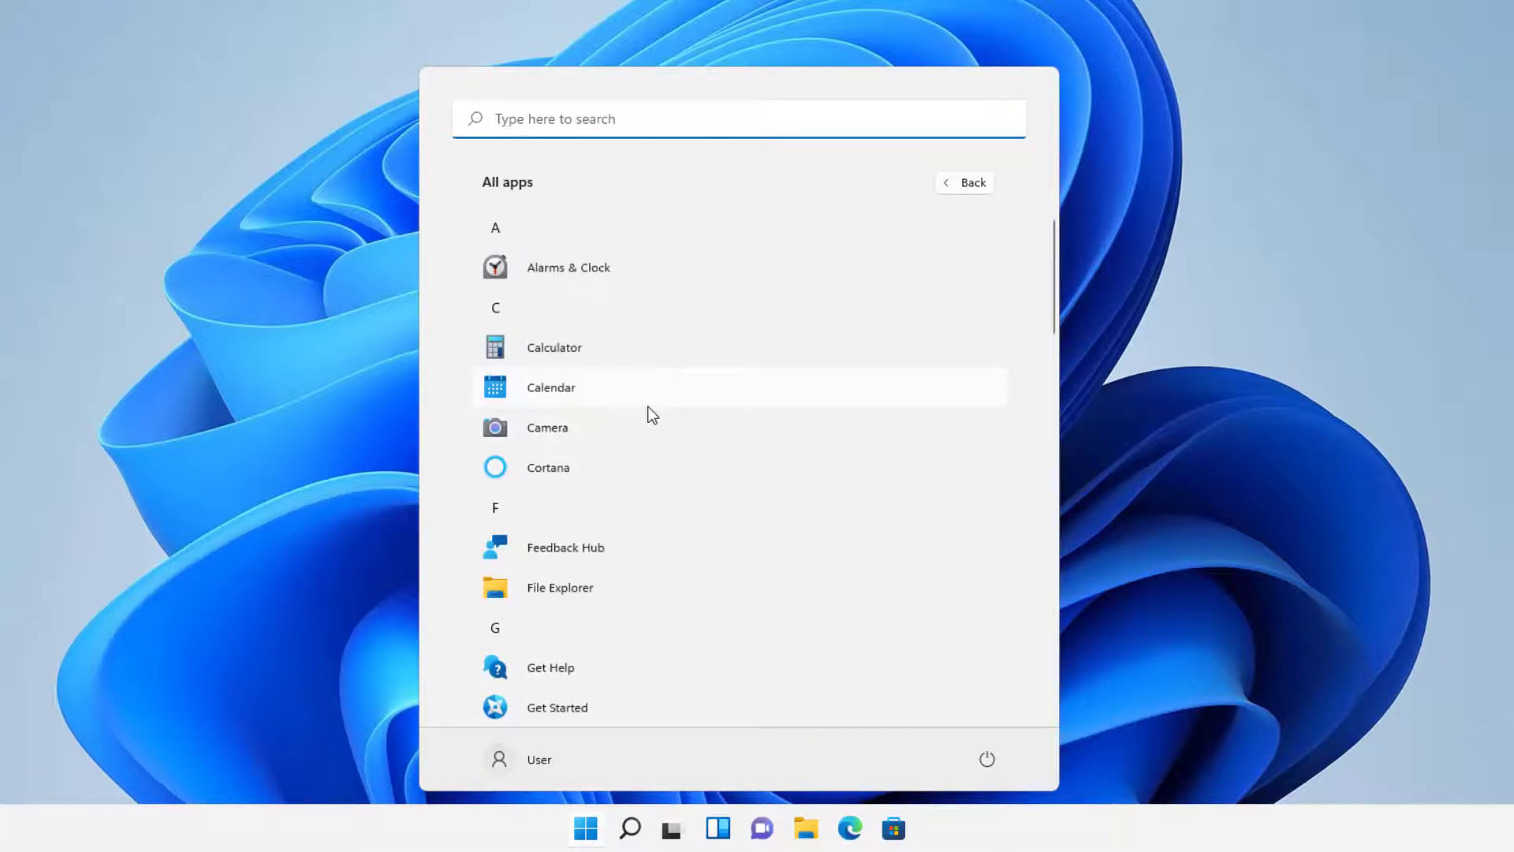
scroll(653, 435, down, 5)
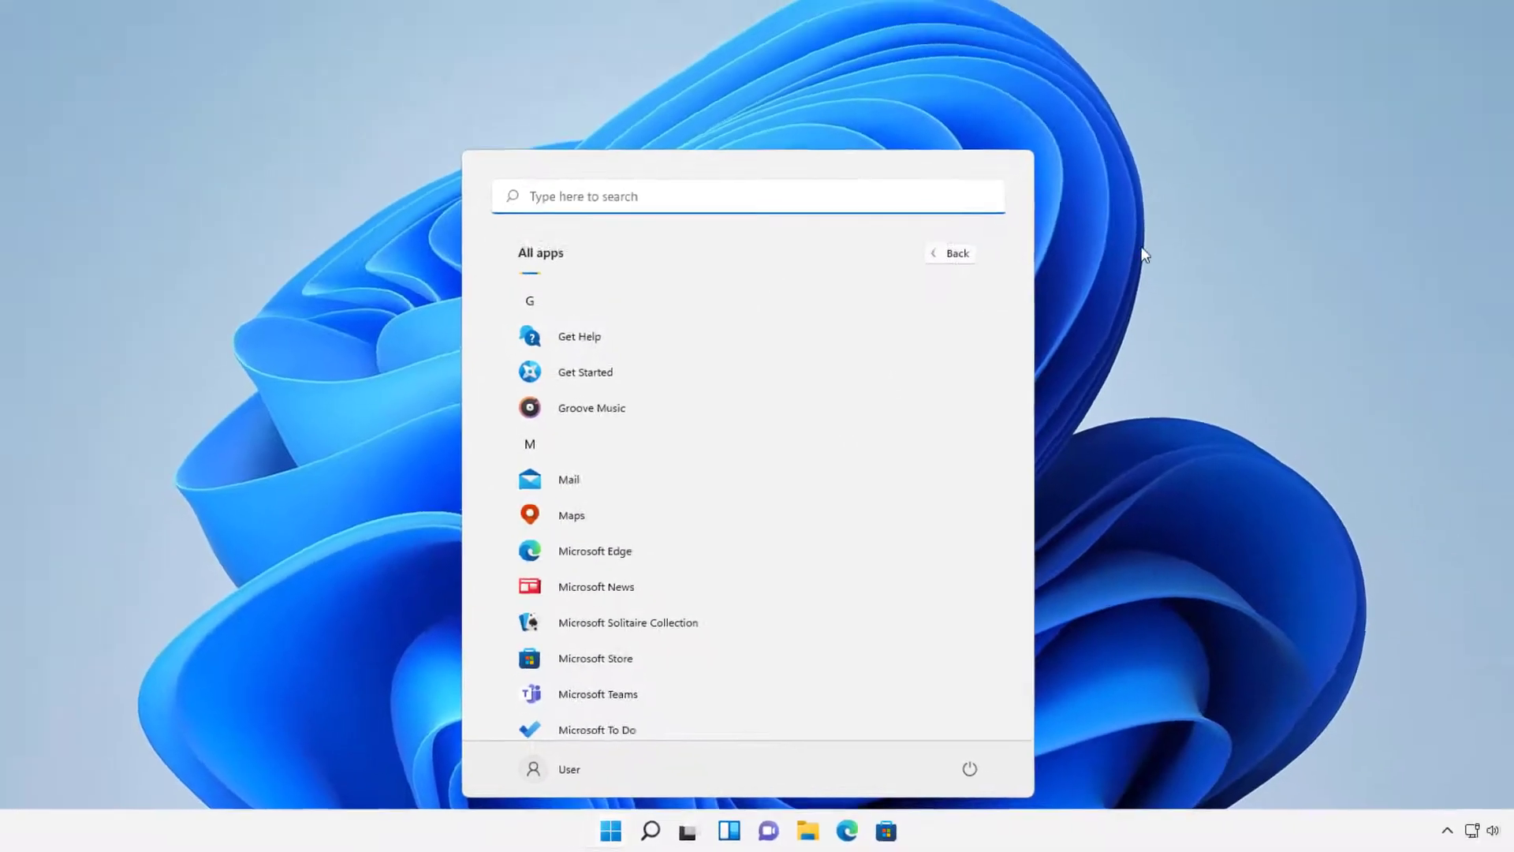
key(Escape)
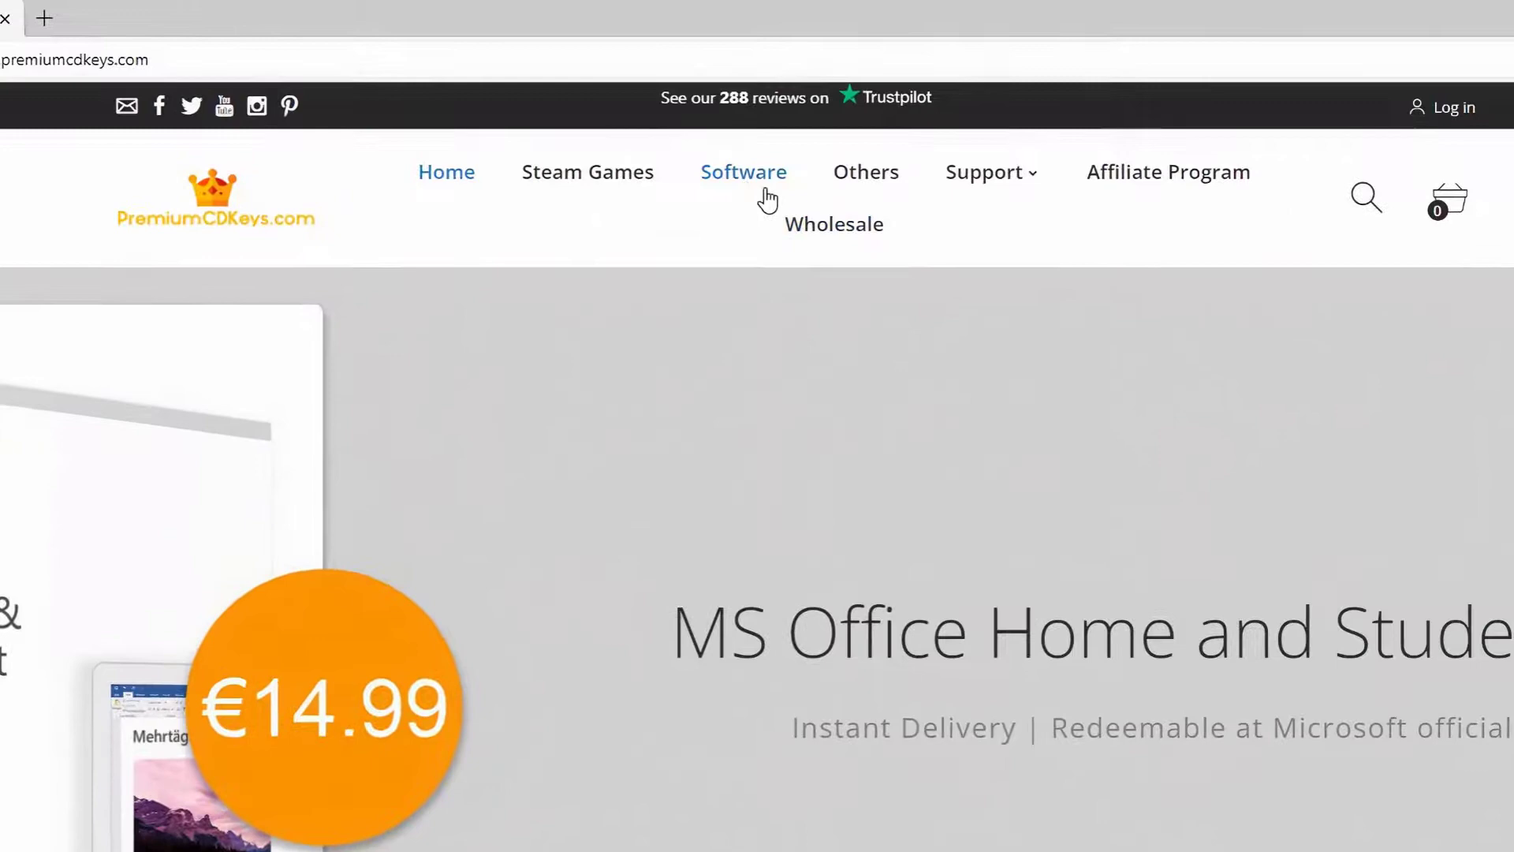
Step: Browse the PremiumCDKeys Software category, scrolling through its product keys and prices
click(746, 189)
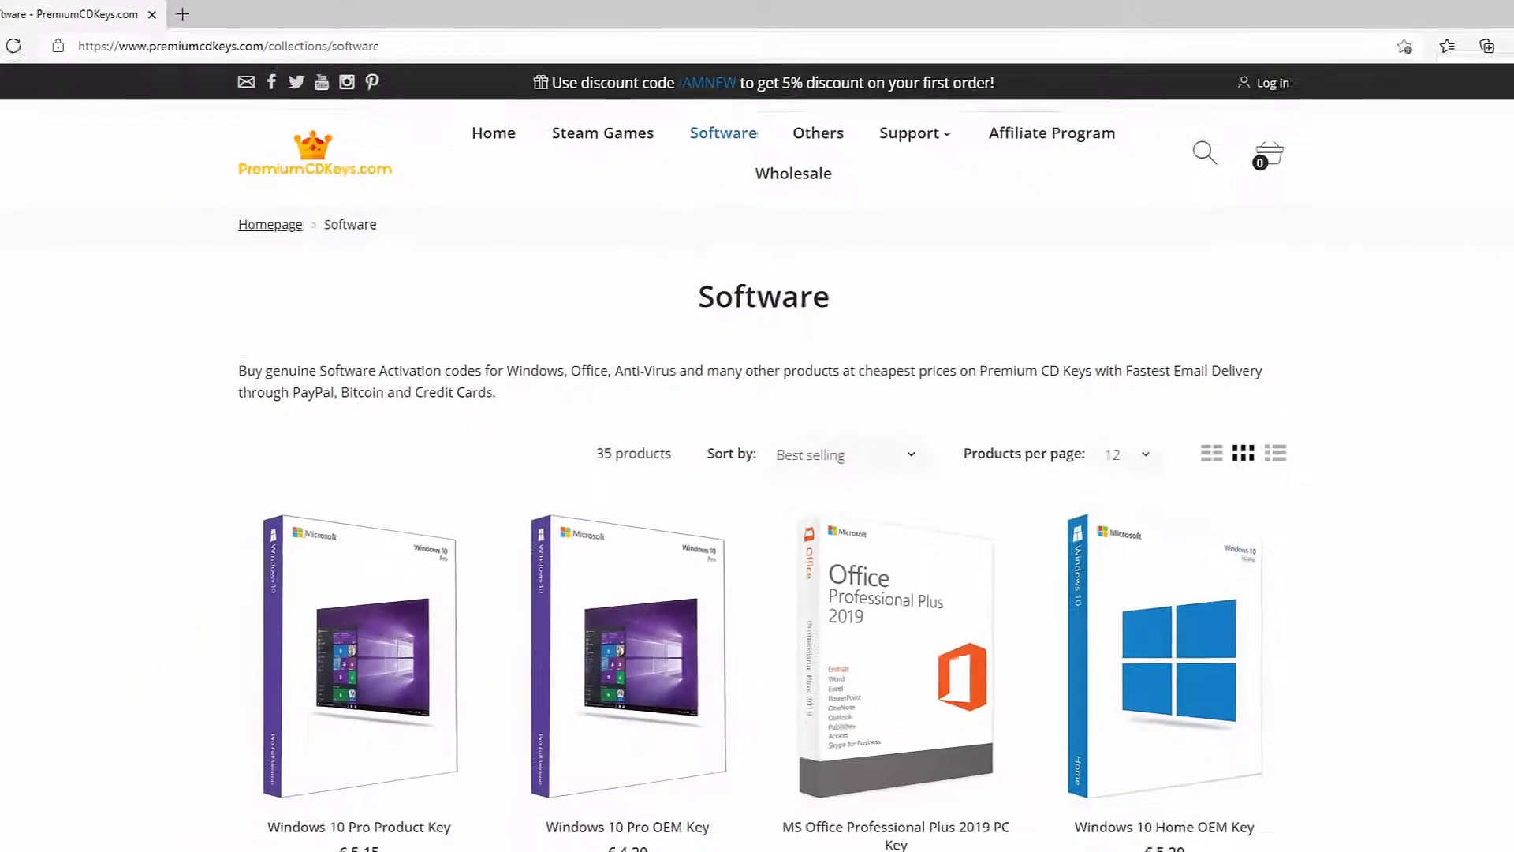
scroll(1484, 301, down, 5)
scroll(1484, 301, down, 2)
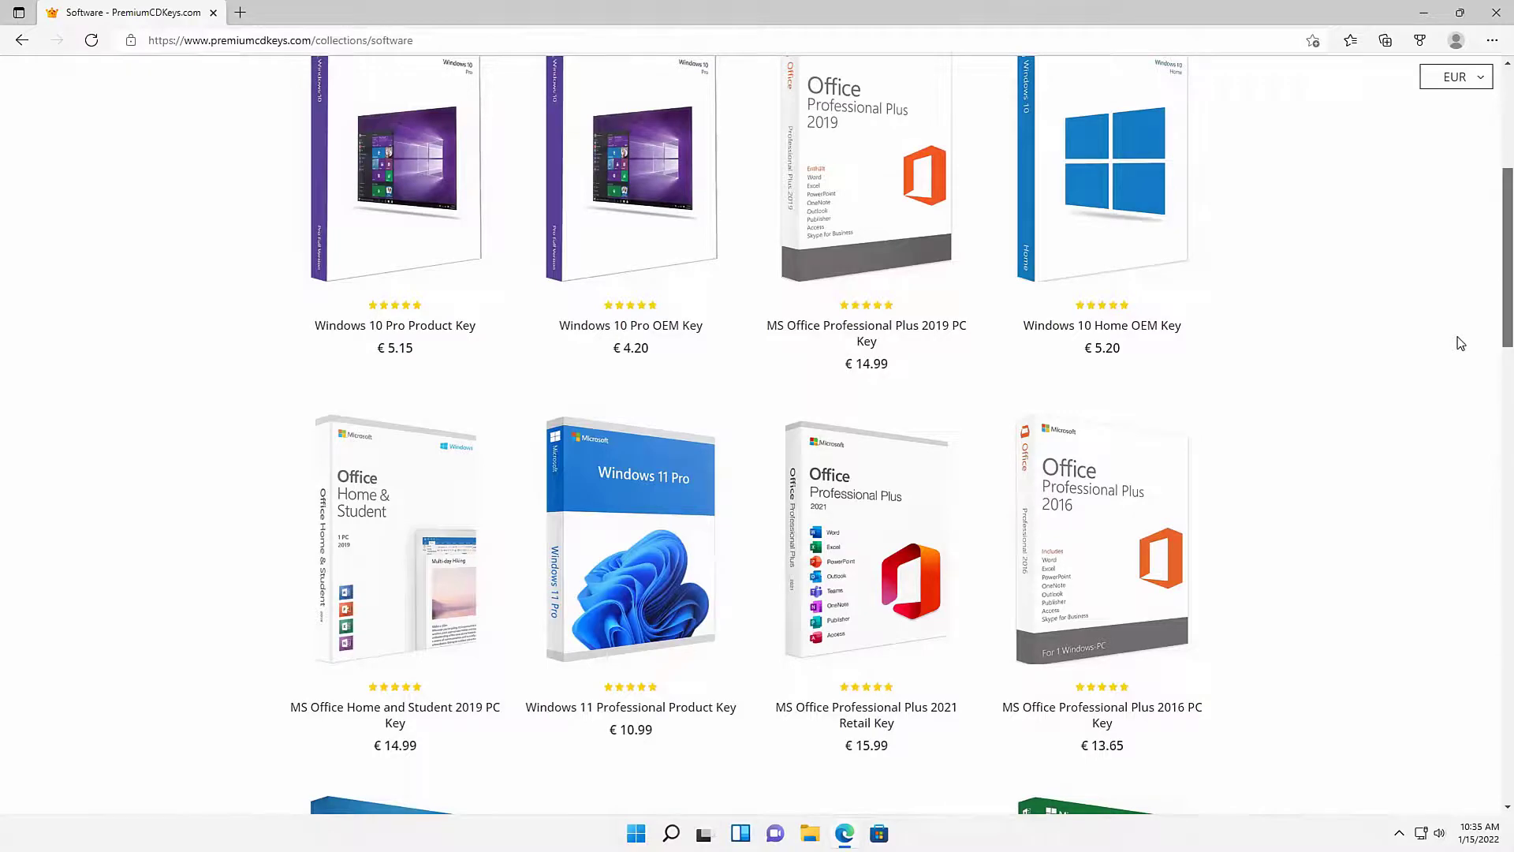
scroll(1461, 343, down, 6)
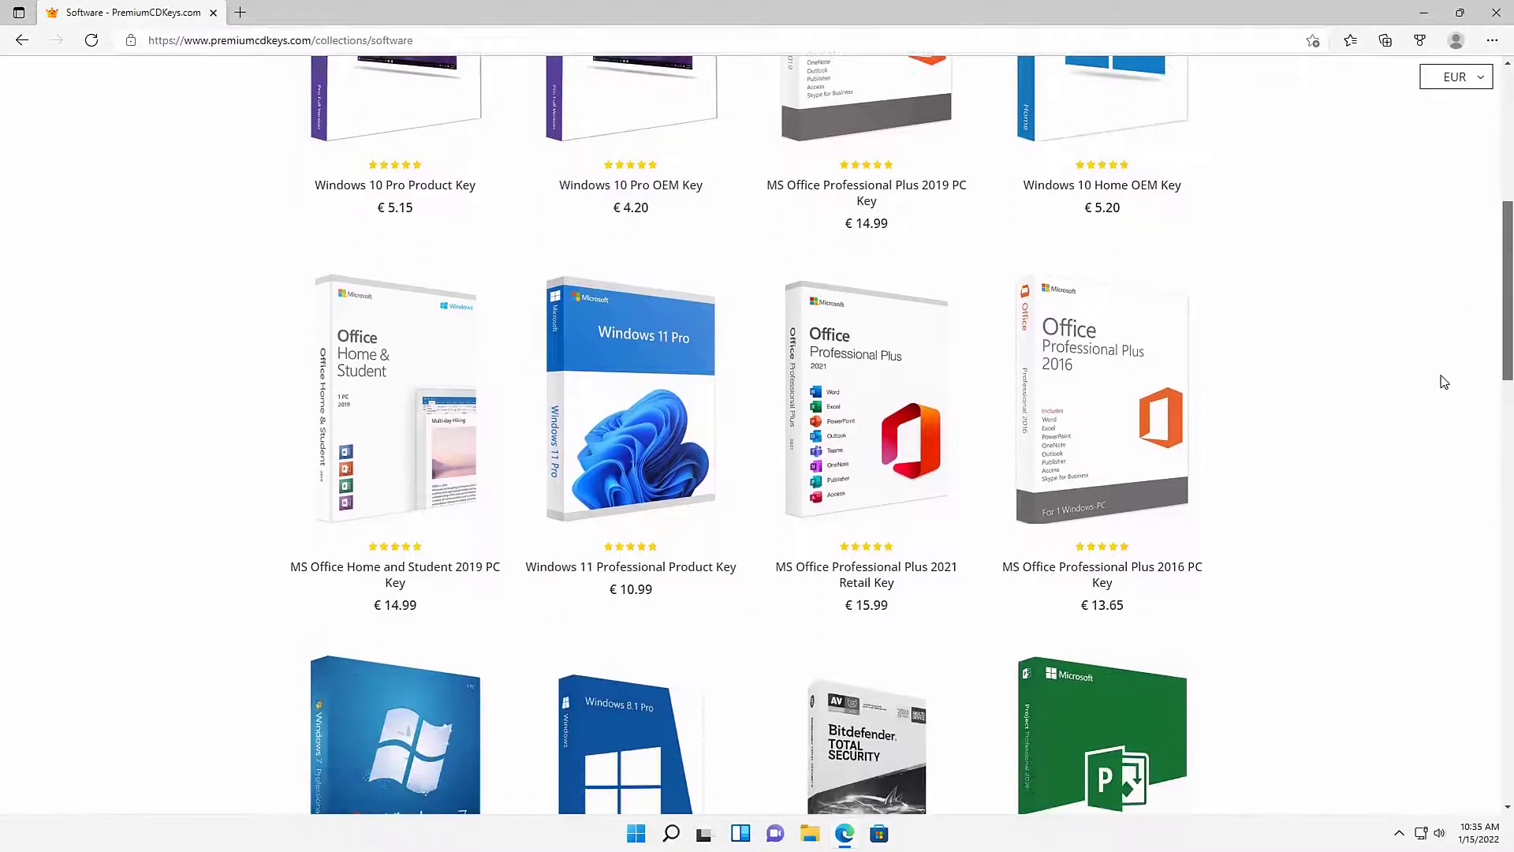
scroll(1395, 481, up, 12)
scroll(1436, 484, down, 16)
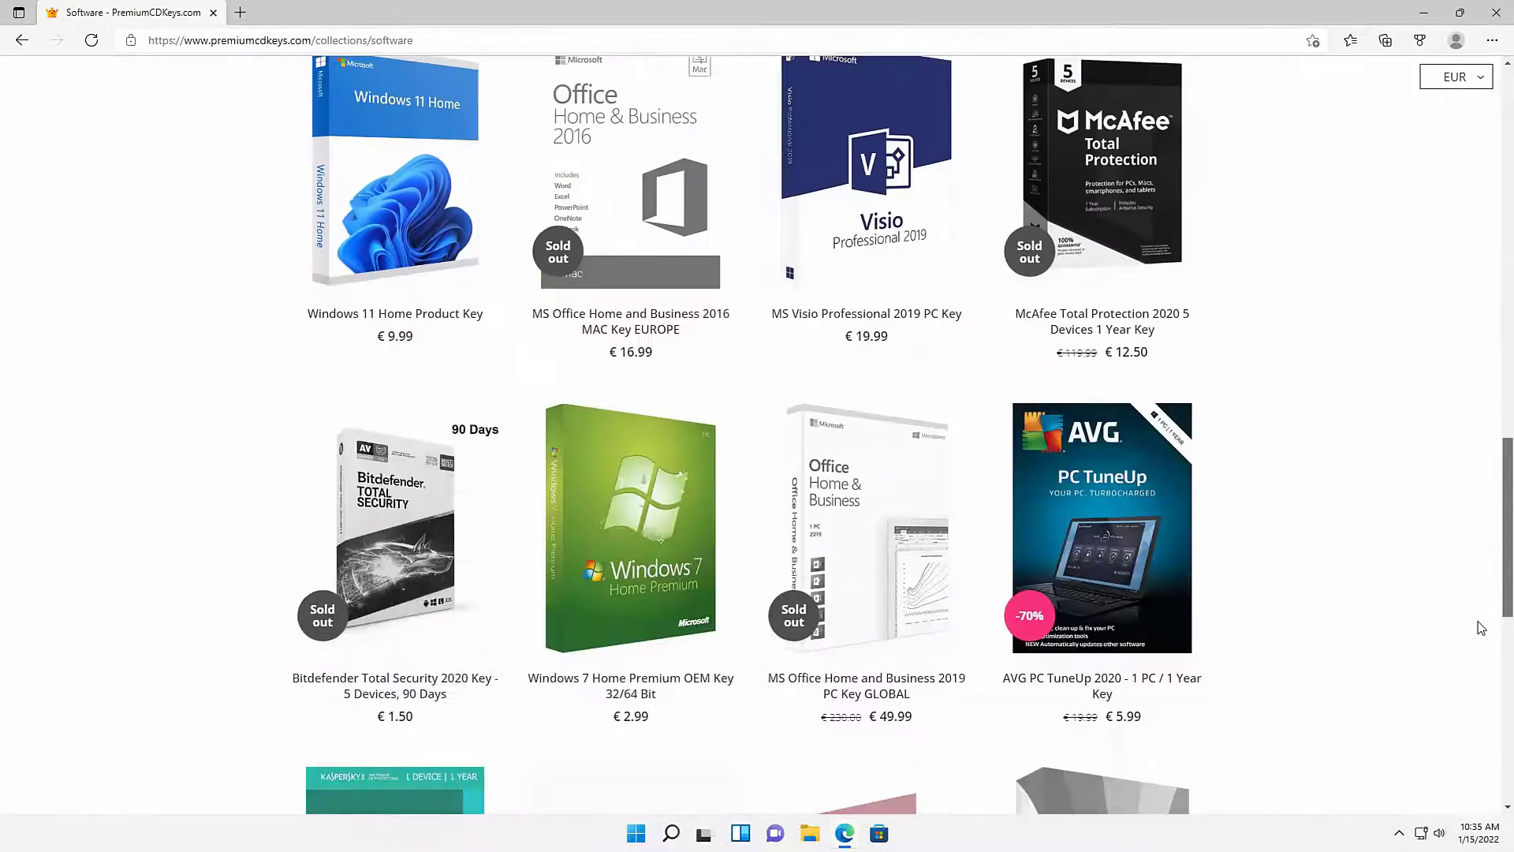
scroll(1467, 514, up, 9)
scroll(1467, 353, up, 4)
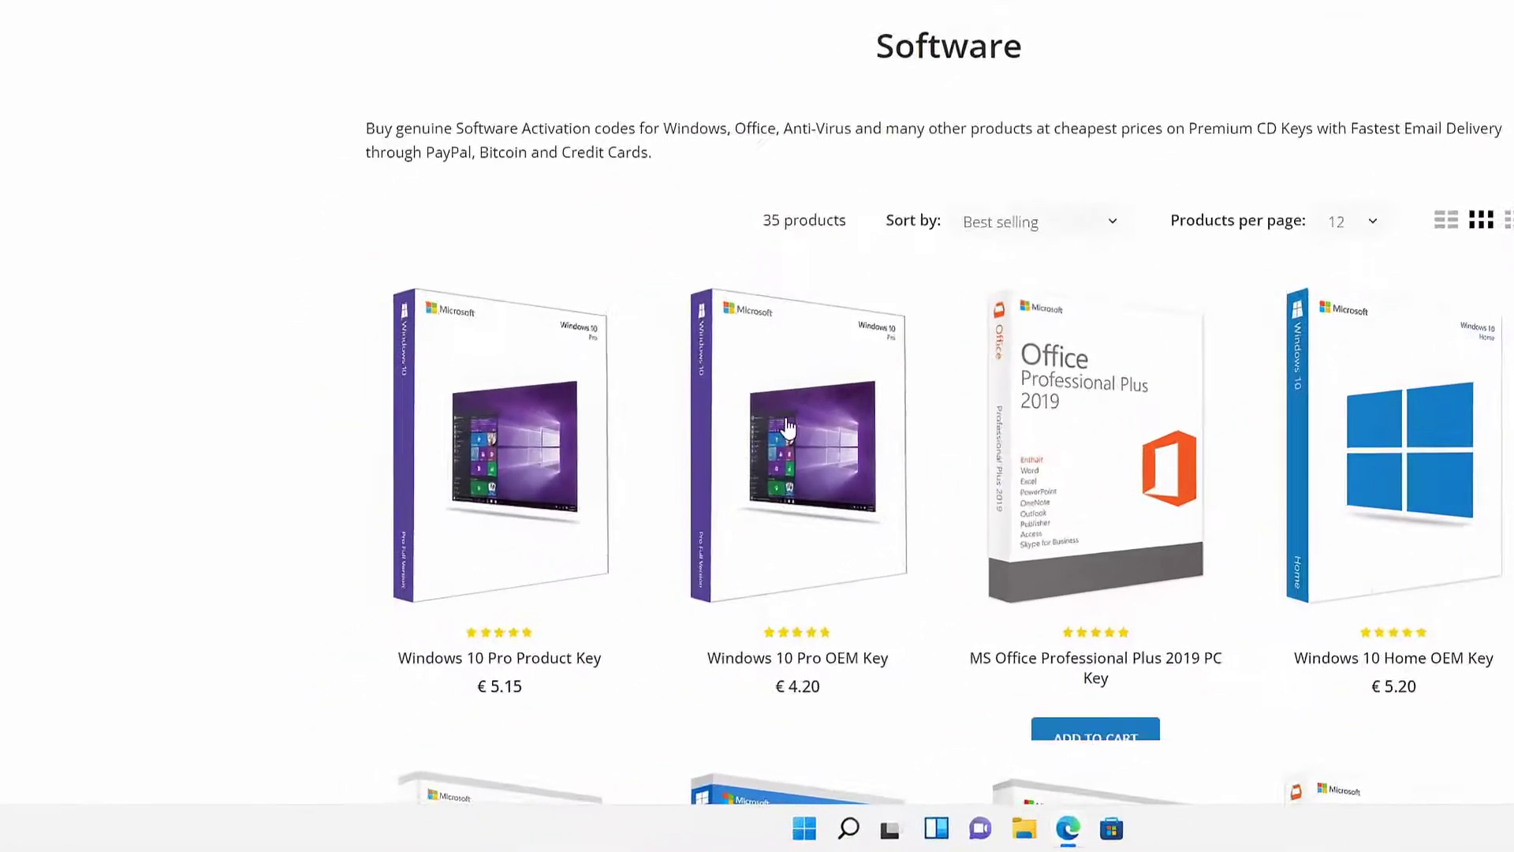
Step: Add the €5.15 Windows 10 Pro Product Key to the cart after reviewing its activation details
mouse_move(416, 525)
click(539, 430)
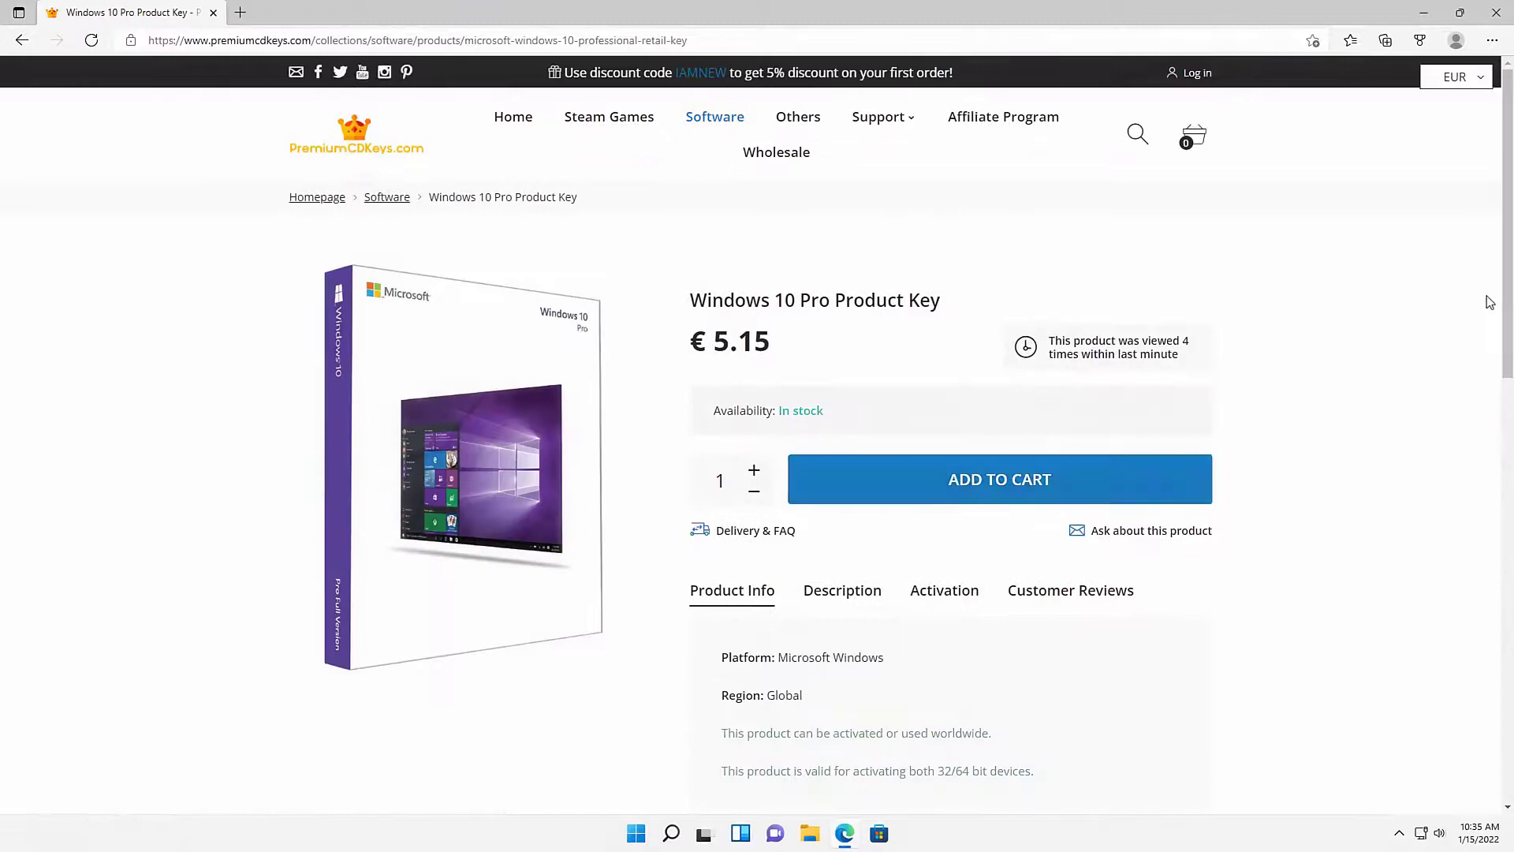
click(958, 565)
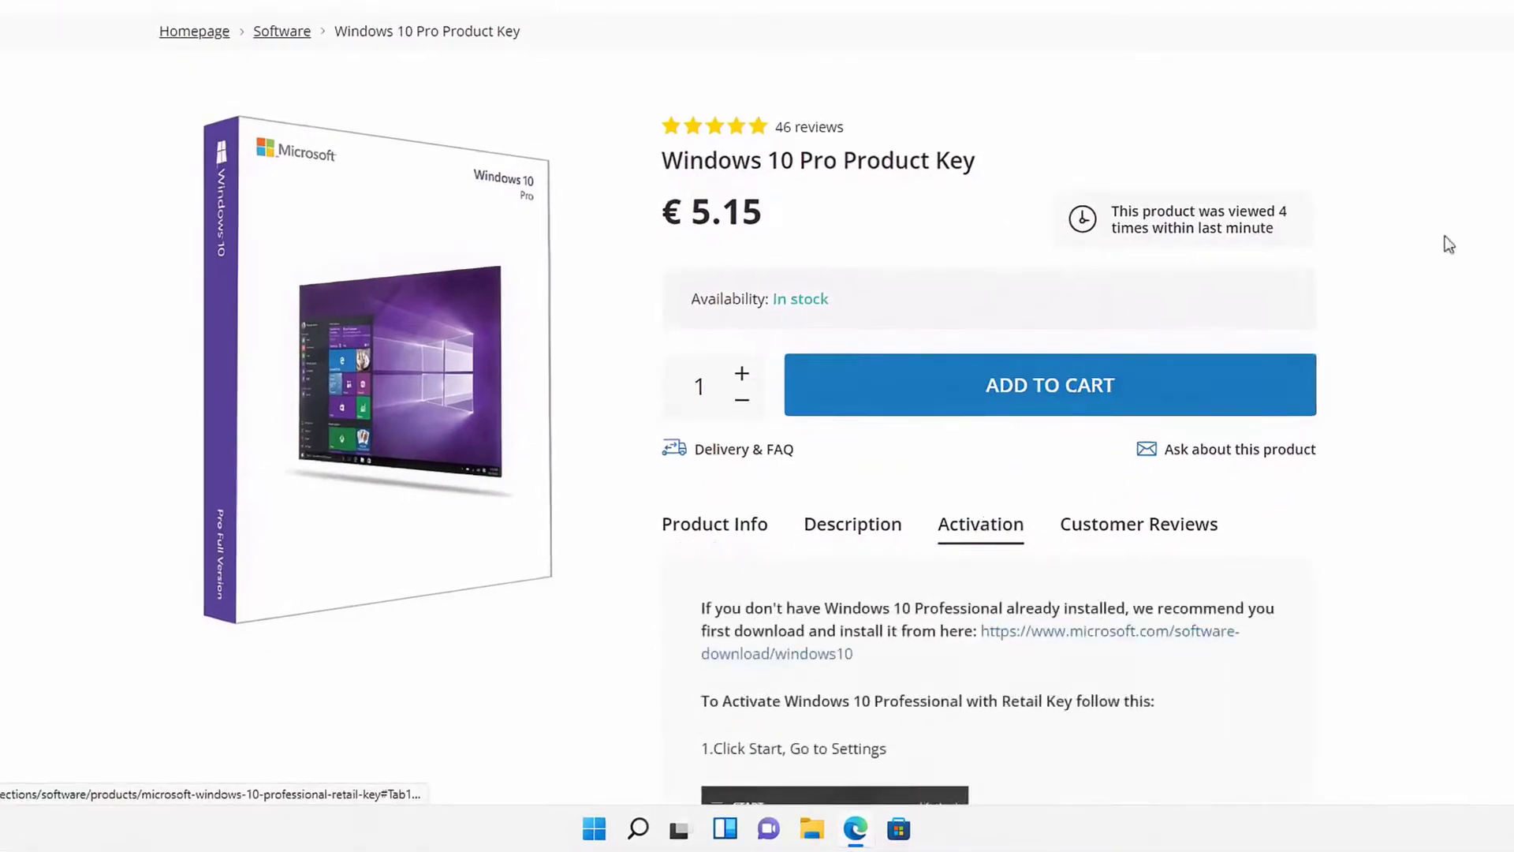
scroll(958, 564, down, 2)
scroll(985, 473, down, 10)
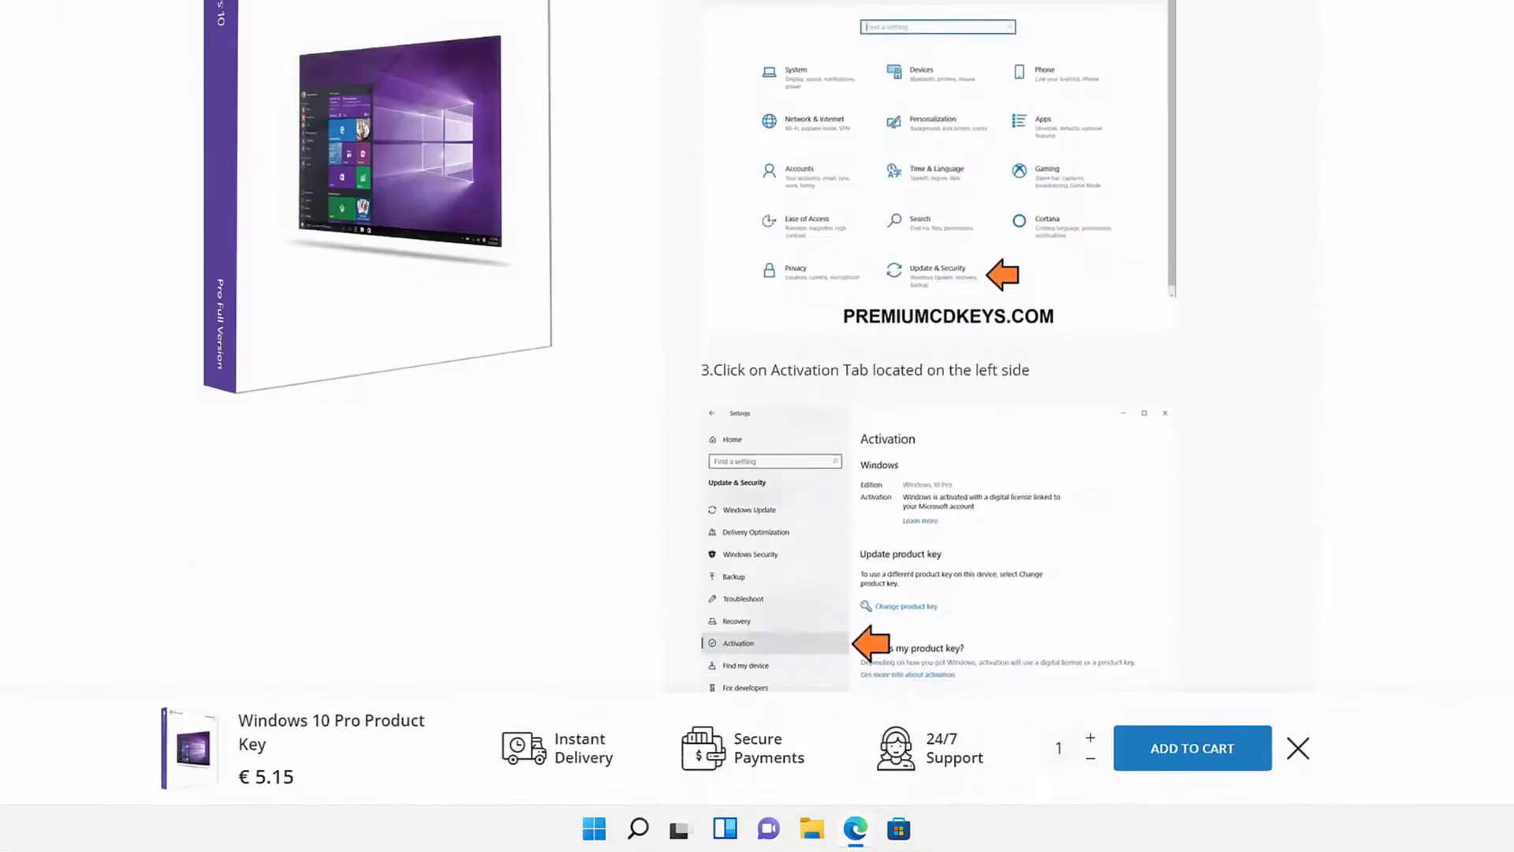
scroll(986, 473, up, 12)
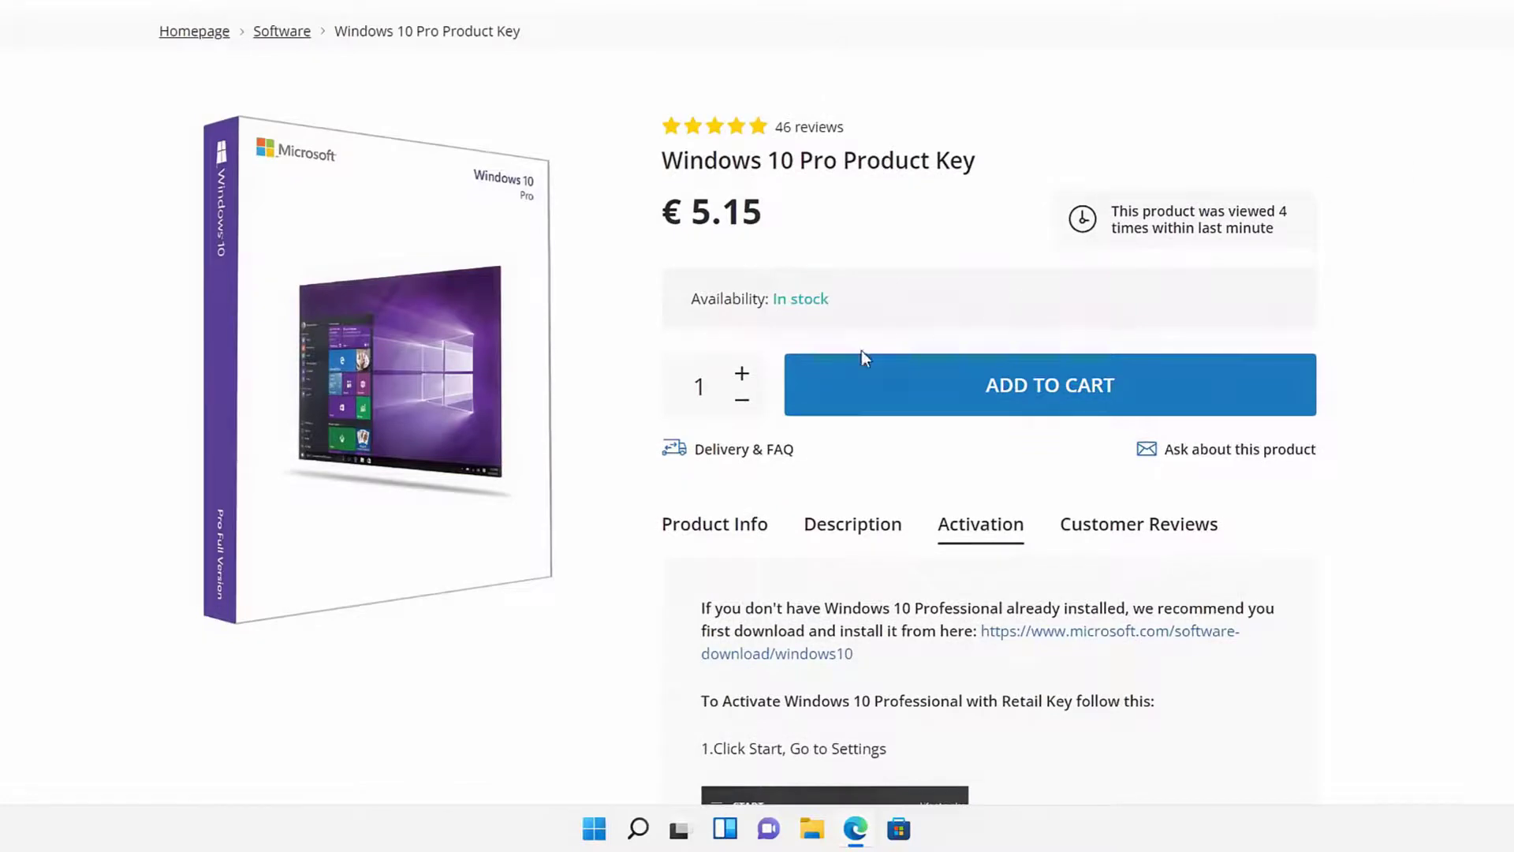
click(1041, 405)
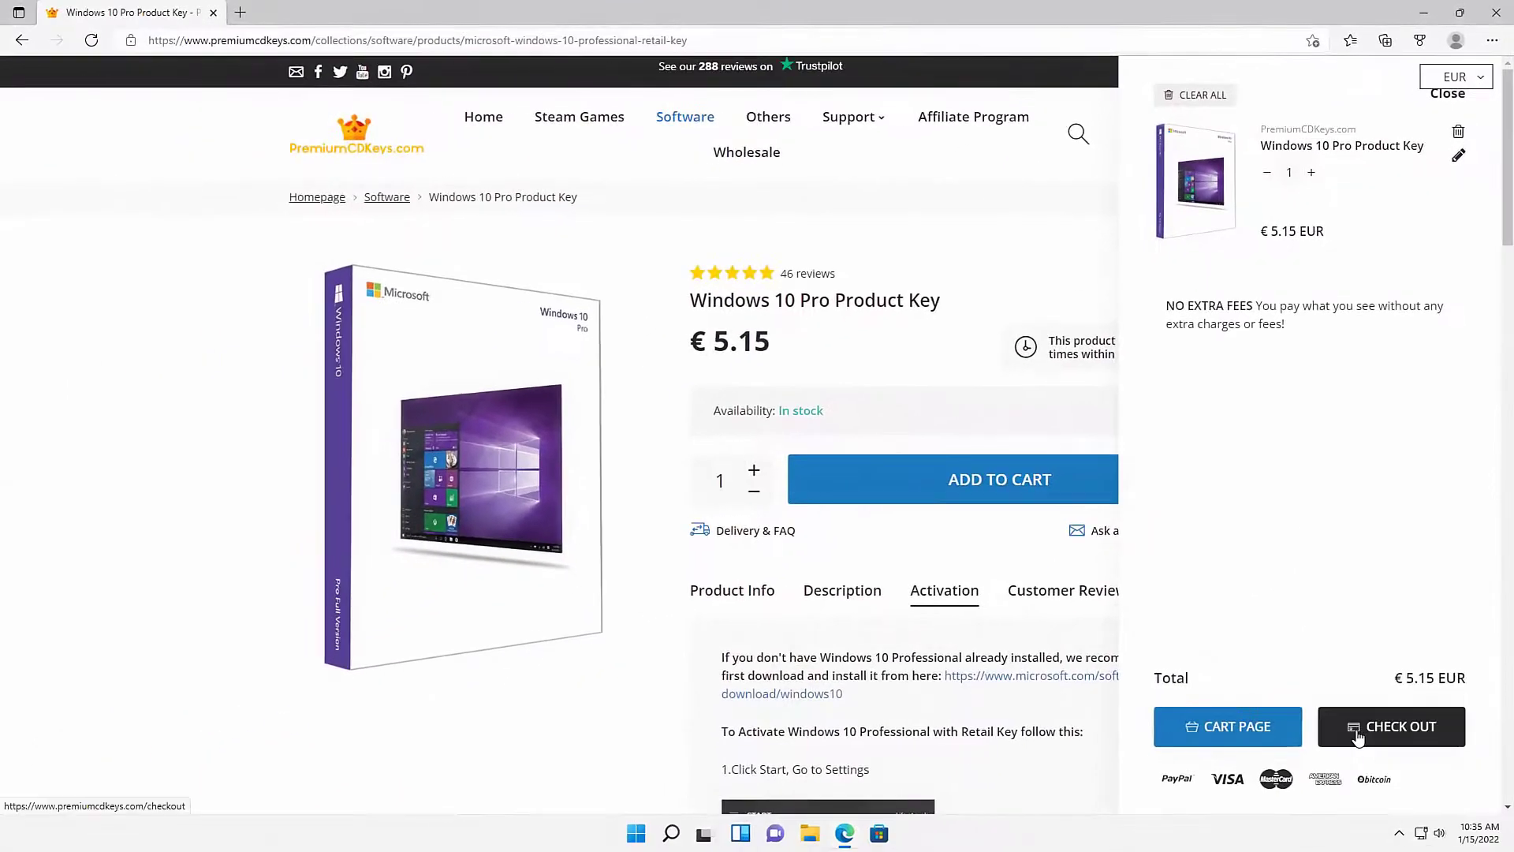
Step: At checkout, enter and apply the discount code 'HeltonsComputerREpair' for the Windows 10 Pro key
click(1357, 733)
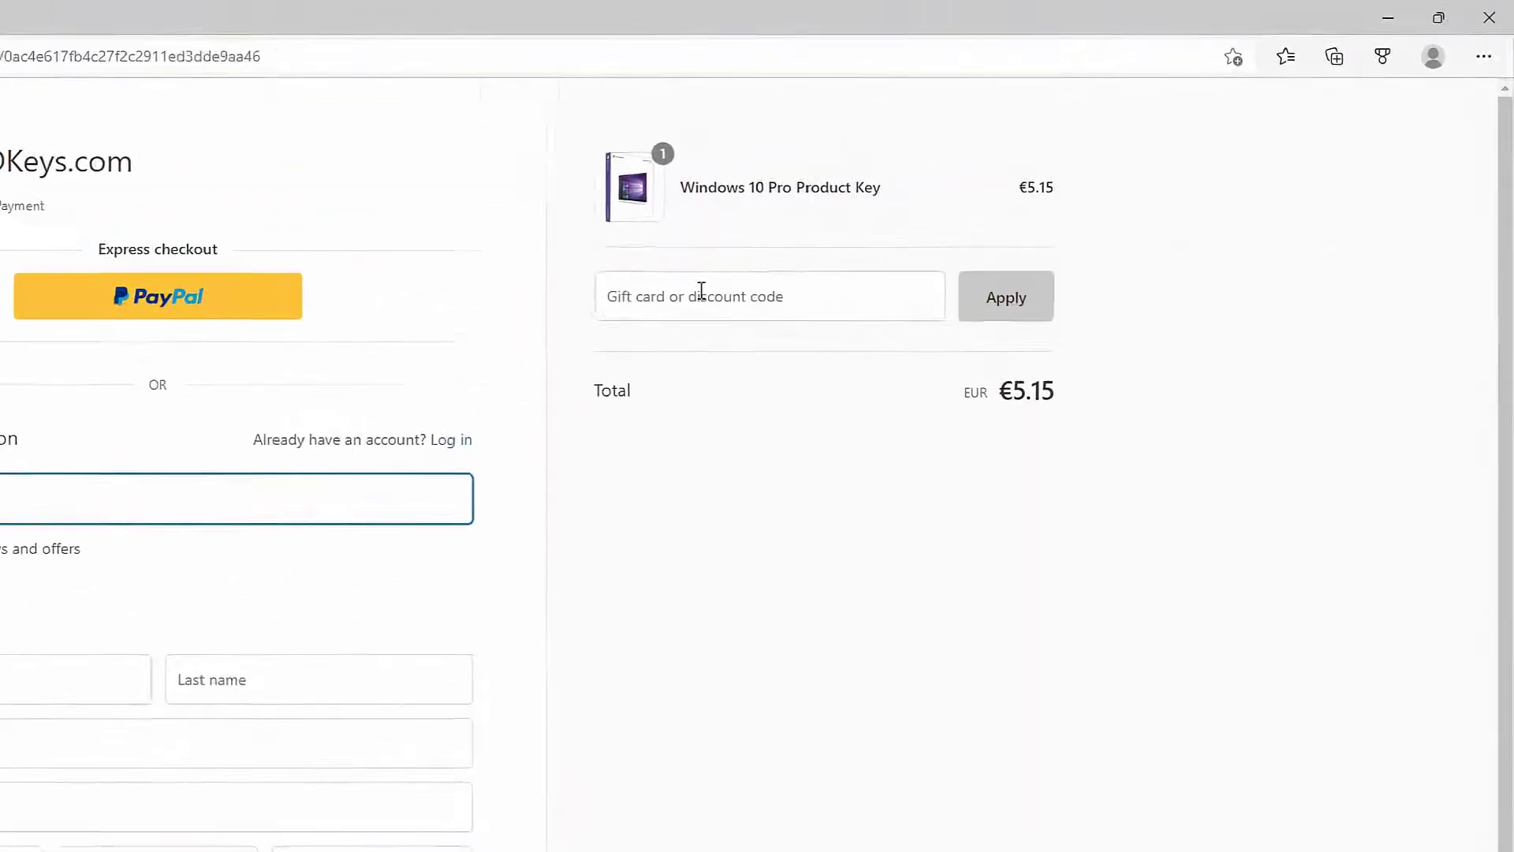
click(921, 216)
text(HeltonsComputerRE)
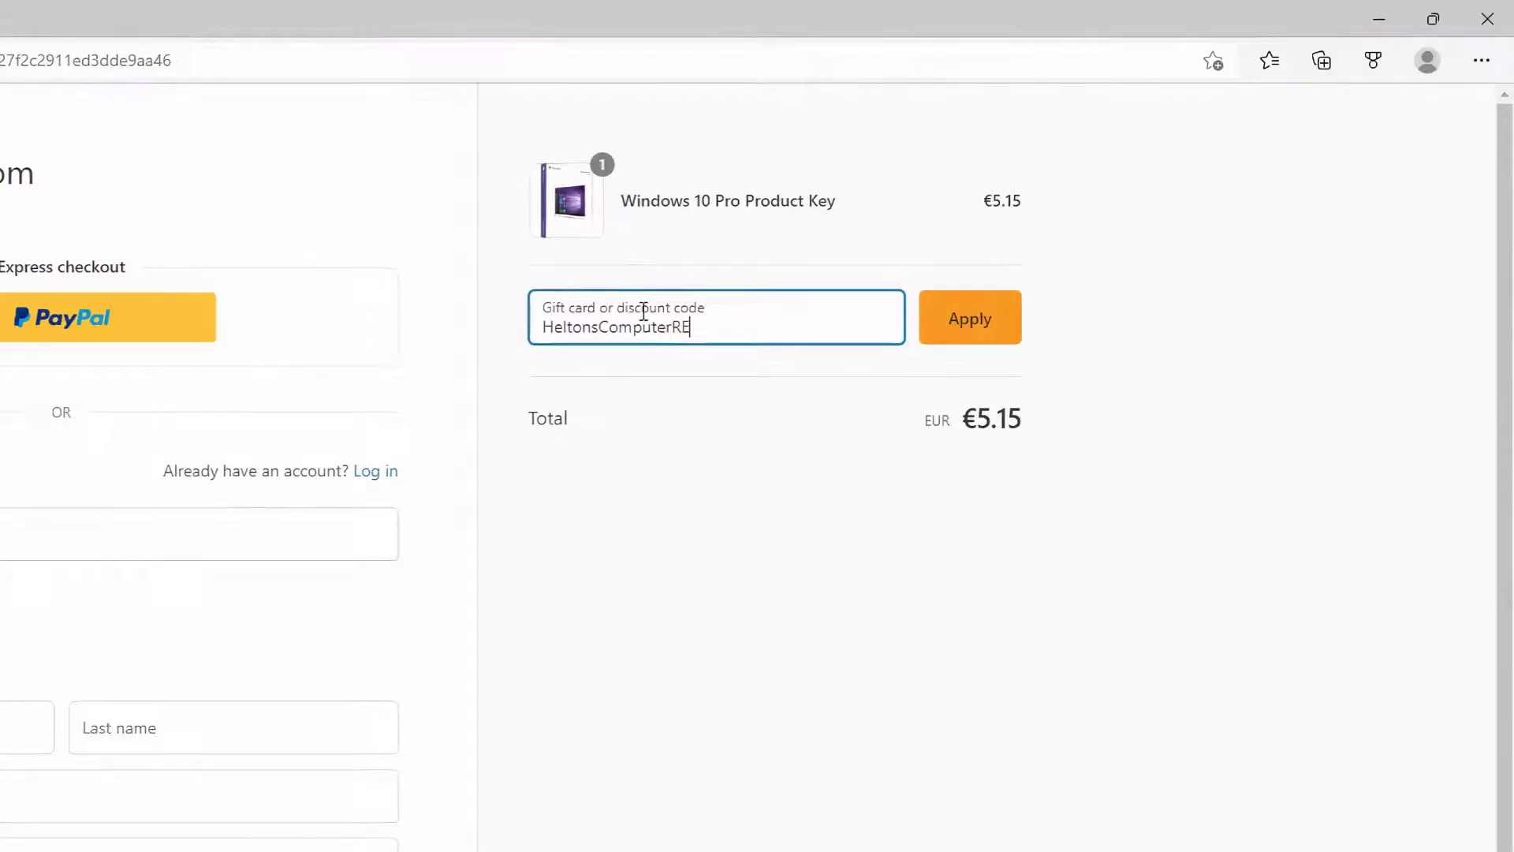
text(pair)
click(995, 323)
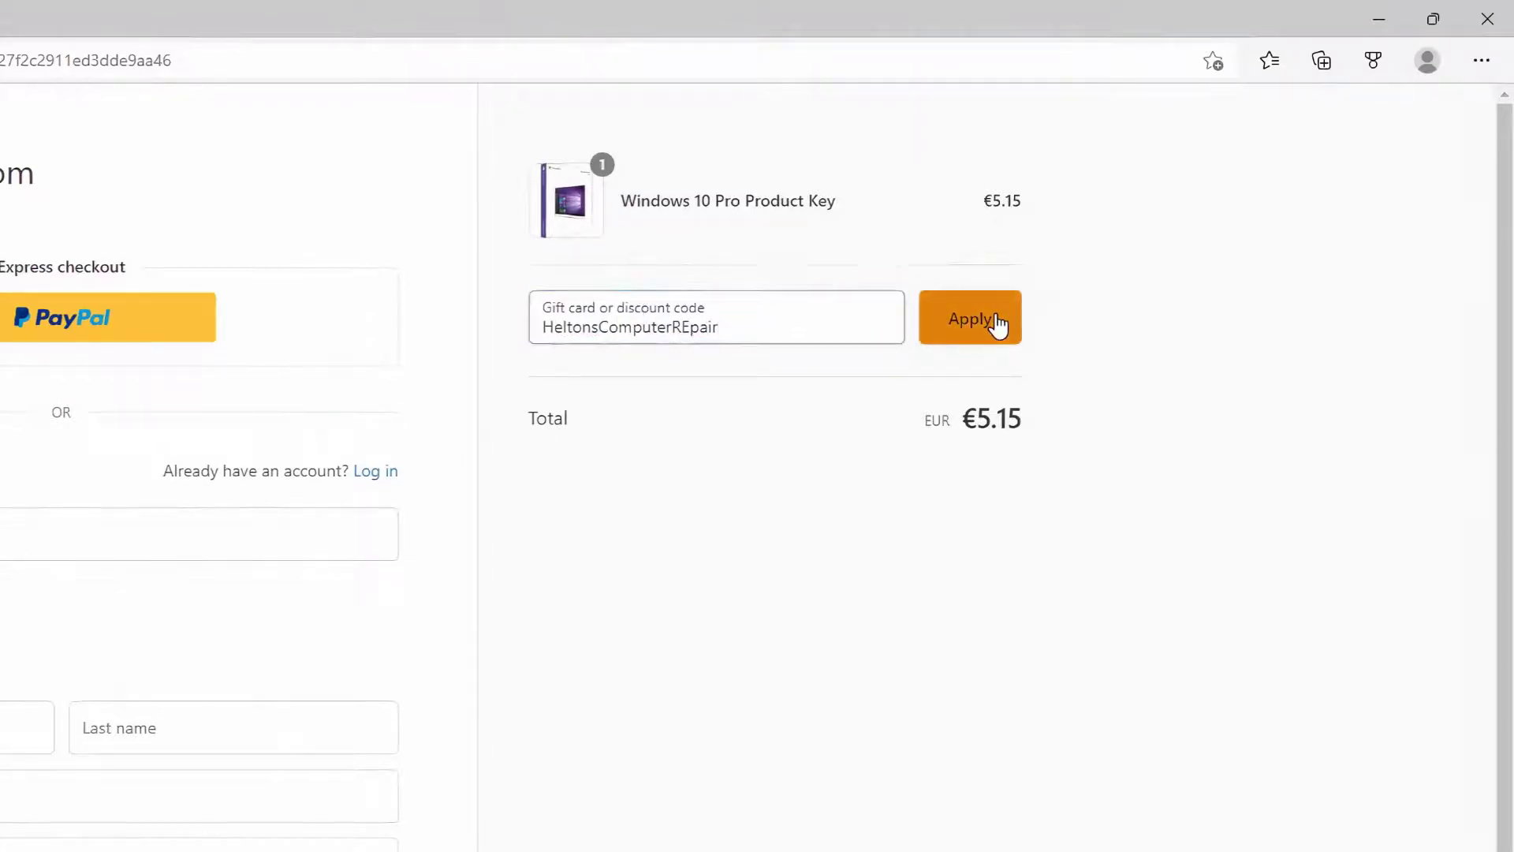